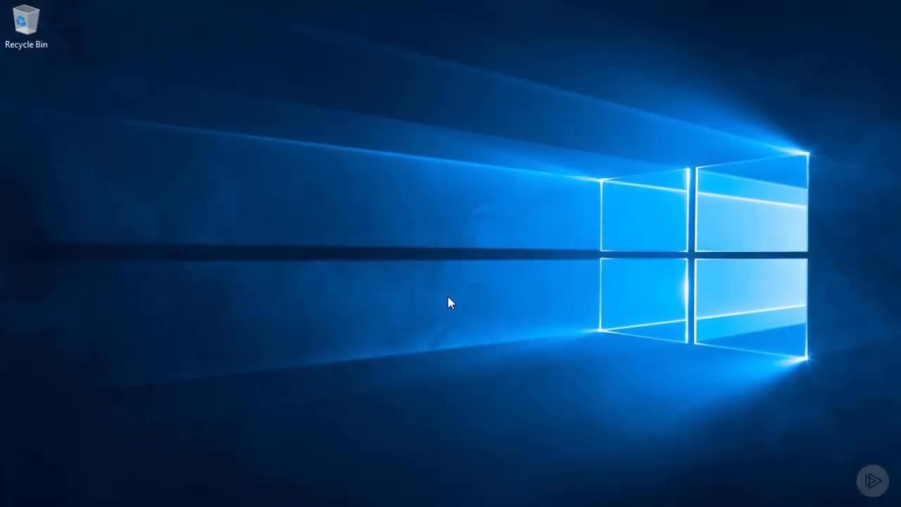
View the server's Private and Public network adapters in Network Connections, then close the network windows.
{"action": "key", "text": "super"}
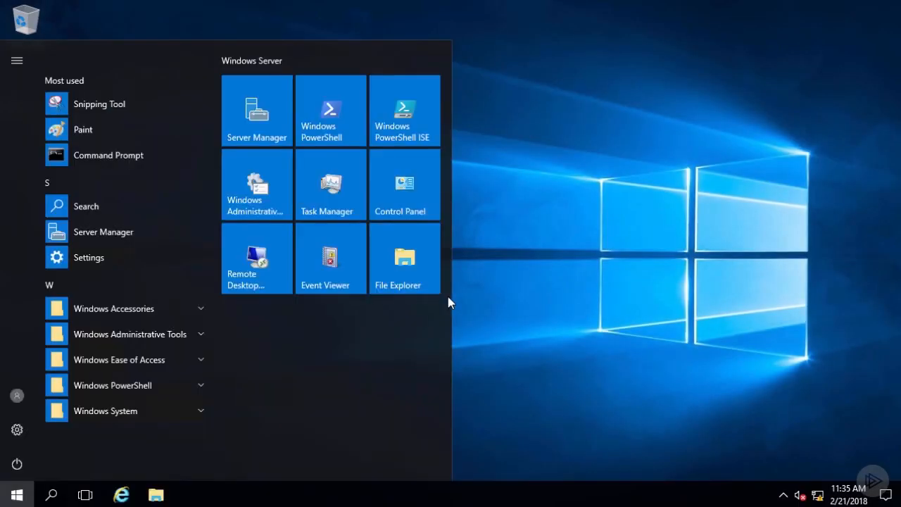
{"action": "left_click", "coordinate": [404, 187]}
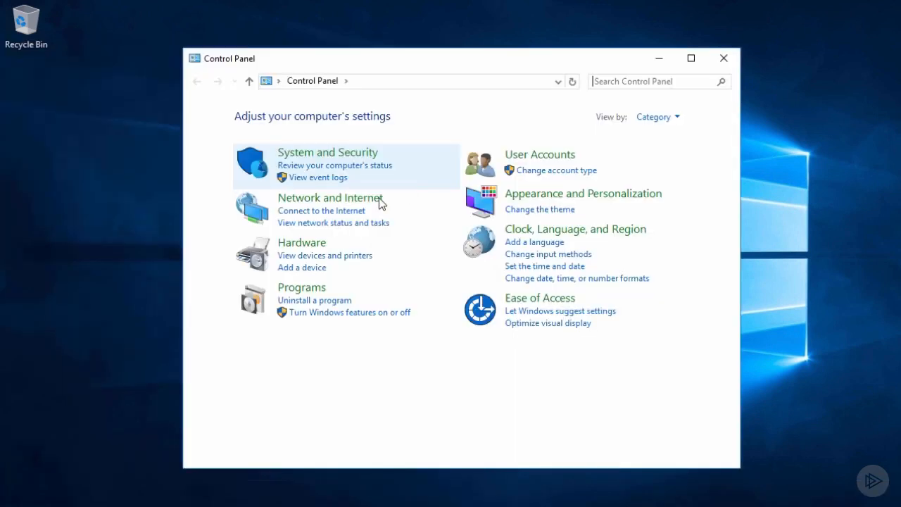
{"action": "left_click", "coordinate": [365, 202]}
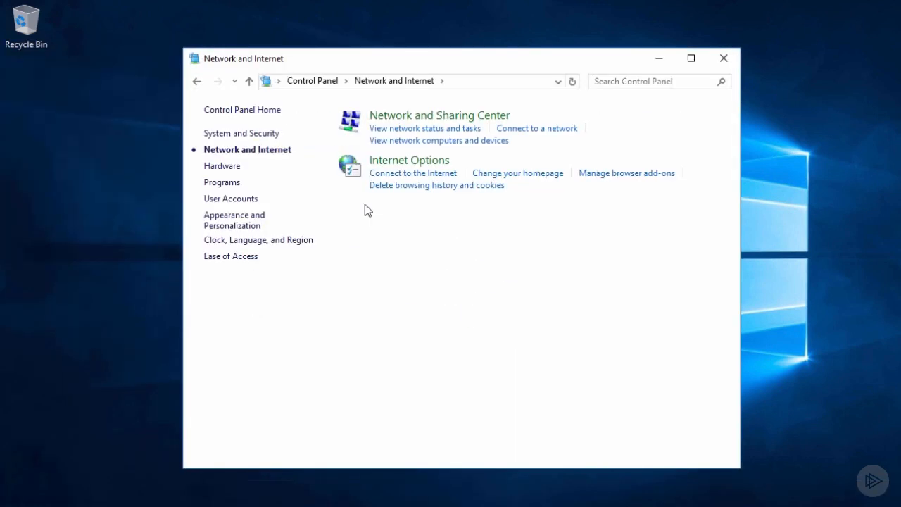
{"action": "left_click", "coordinate": [397, 127]}
{"action": "left_click", "coordinate": [274, 138]}
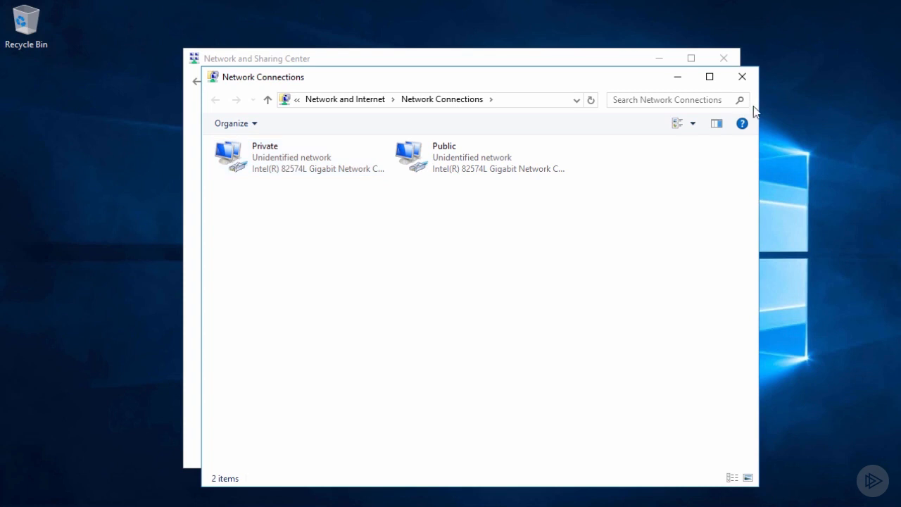
{"action": "left_click", "coordinate": [743, 77]}
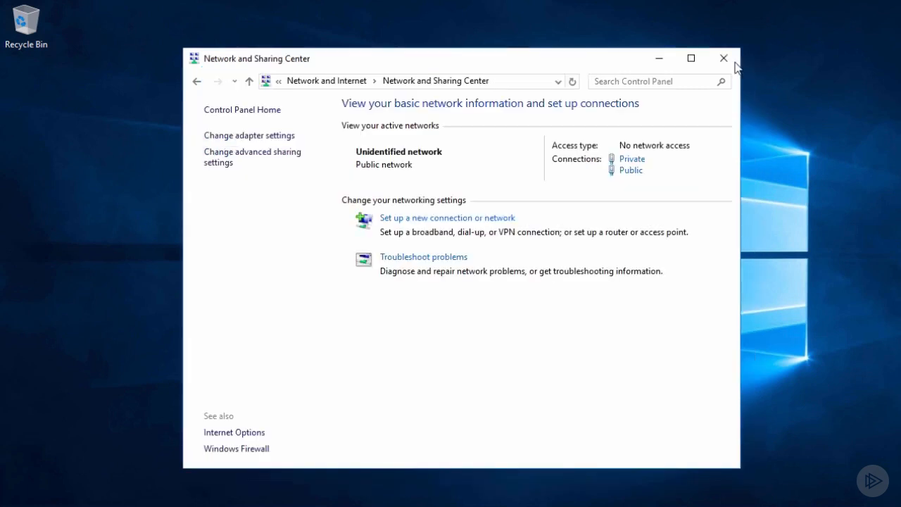
{"action": "left_click", "coordinate": [725, 59]}
Open Command Prompt and run ipconfig to check the IP configuration of the Private and Public adapters.
{"action": "key", "text": "super"}
{"action": "type", "text": "cmd"}
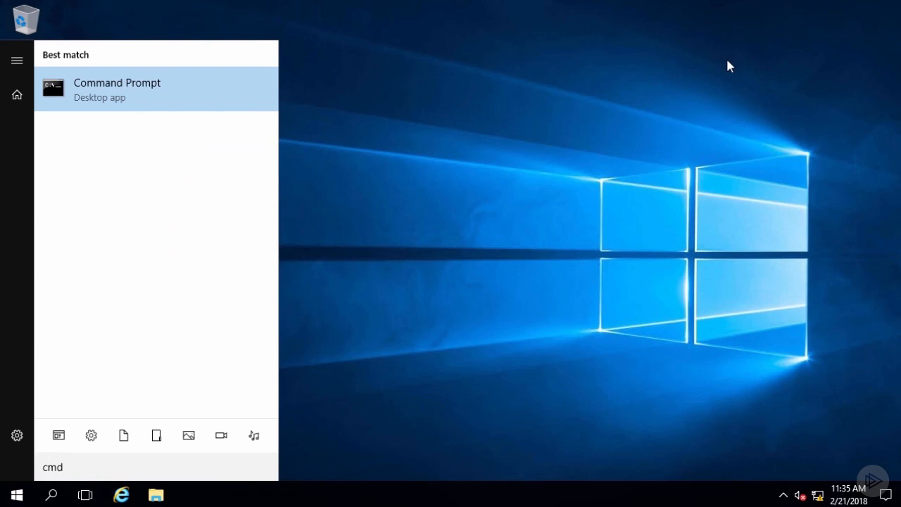
{"action": "left_click", "coordinate": [199, 92]}
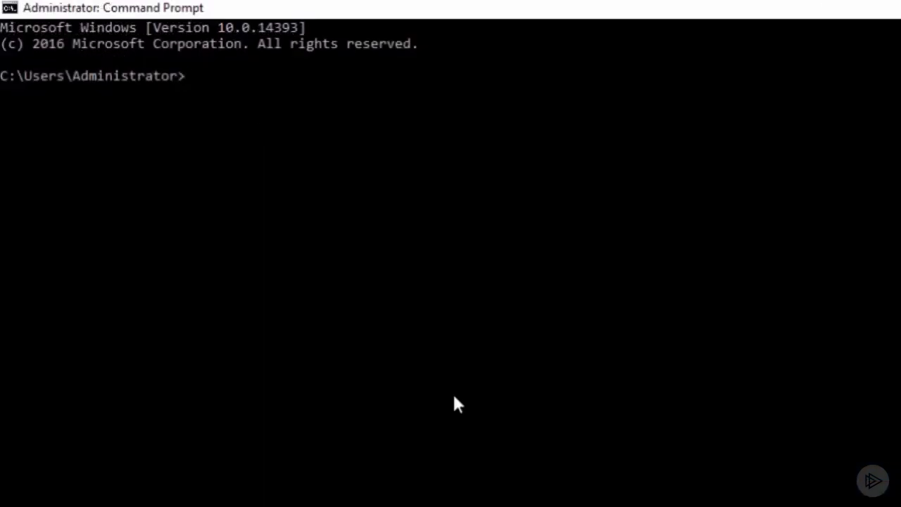
{"action": "type", "text": "ipconfig"}
{"action": "key", "text": "Return"}
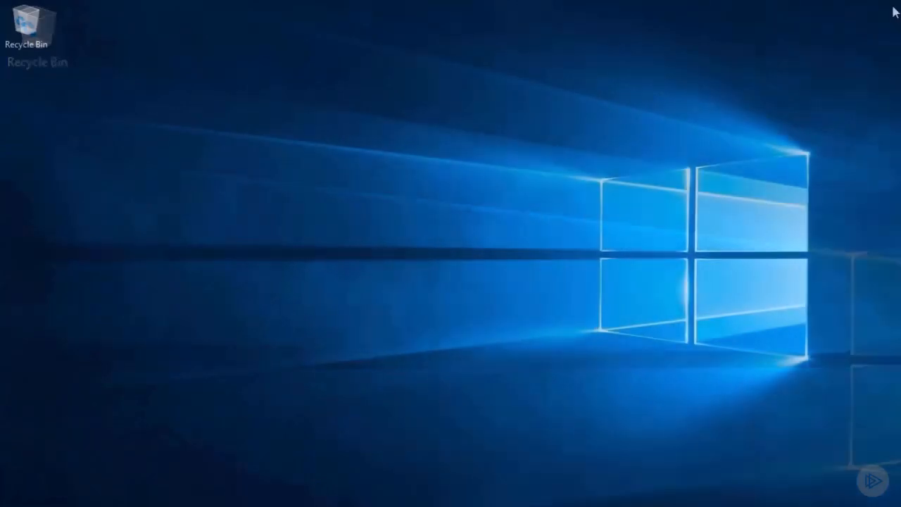
In Server Manager, begin a role-based installation on the local server and select the Remote Access role.
{"action": "key", "text": "super"}
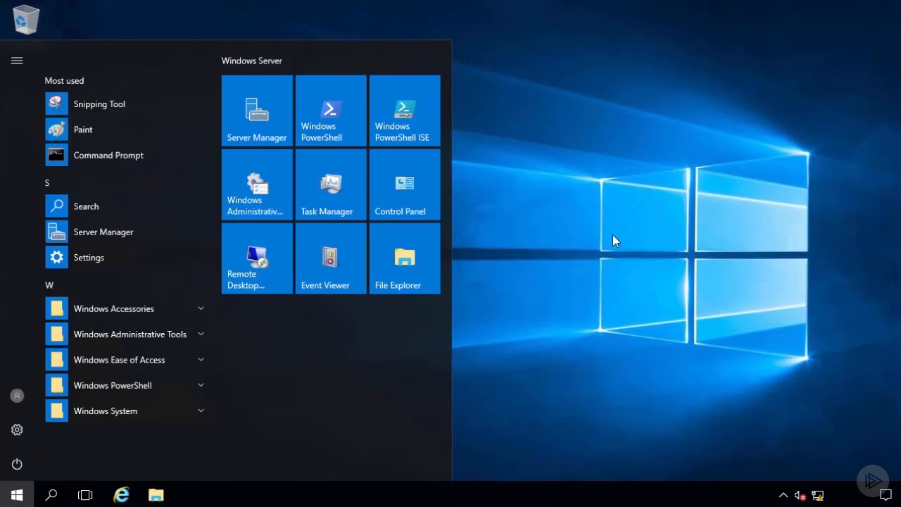
{"action": "left_click", "coordinate": [259, 112]}
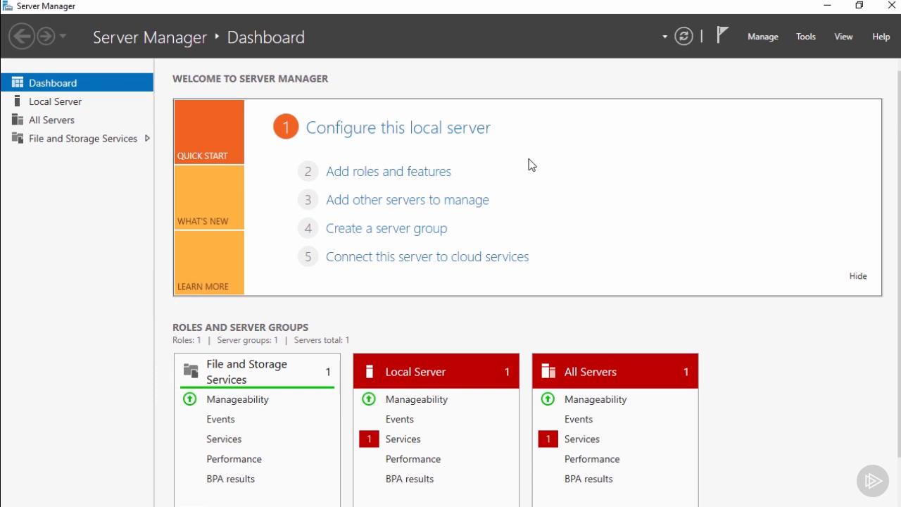
{"action": "left_click", "coordinate": [431, 177]}
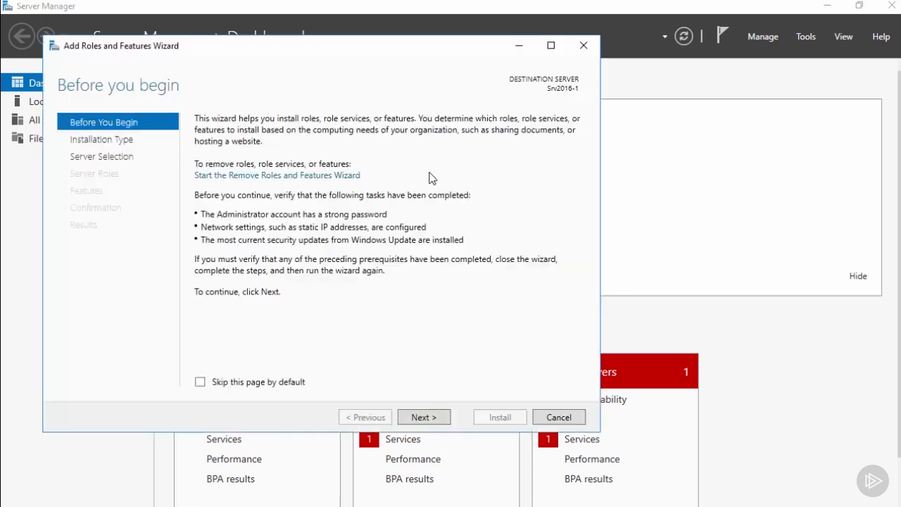
{"action": "left_click", "coordinate": [434, 419]}
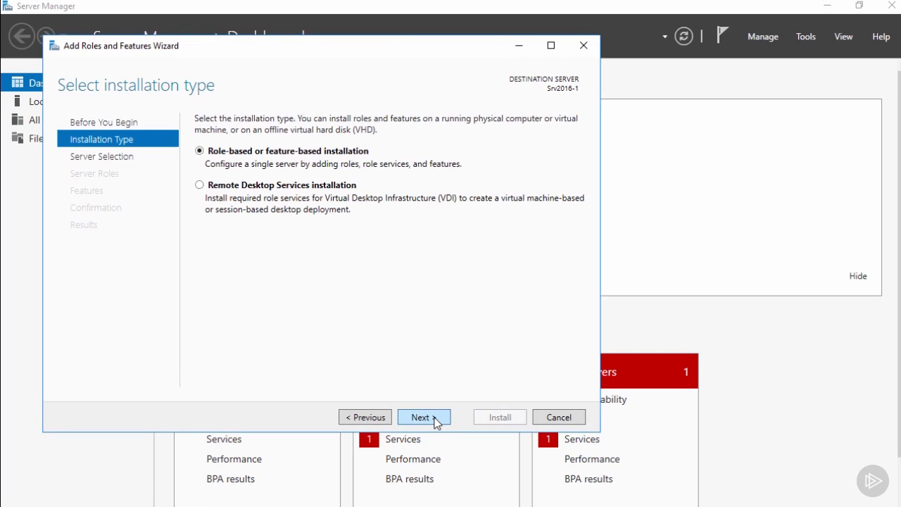
{"action": "left_click", "coordinate": [434, 418]}
{"action": "left_click", "coordinate": [434, 419]}
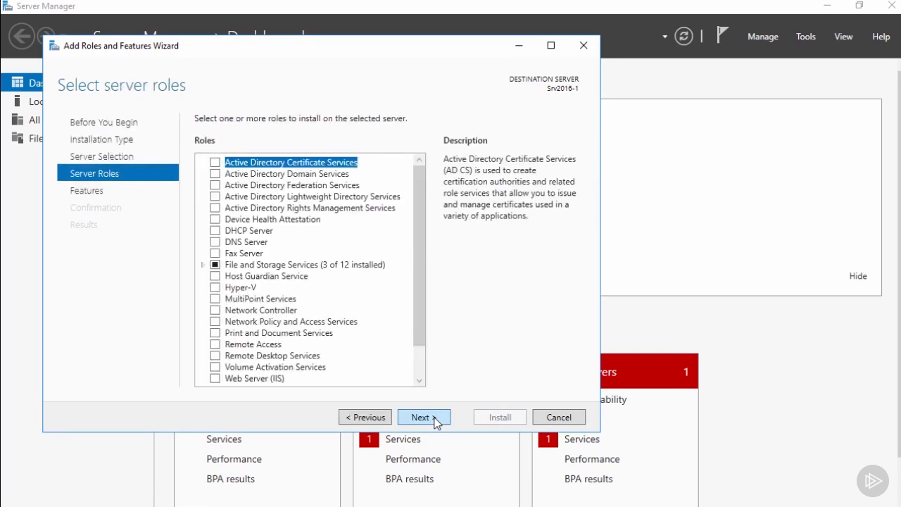
{"action": "left_click", "coordinate": [215, 344]}
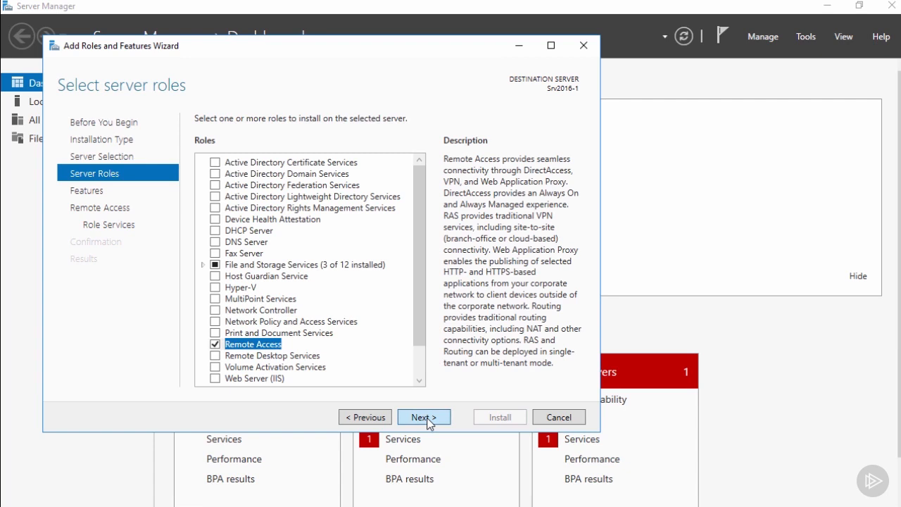
{"action": "left_click", "coordinate": [428, 418]}
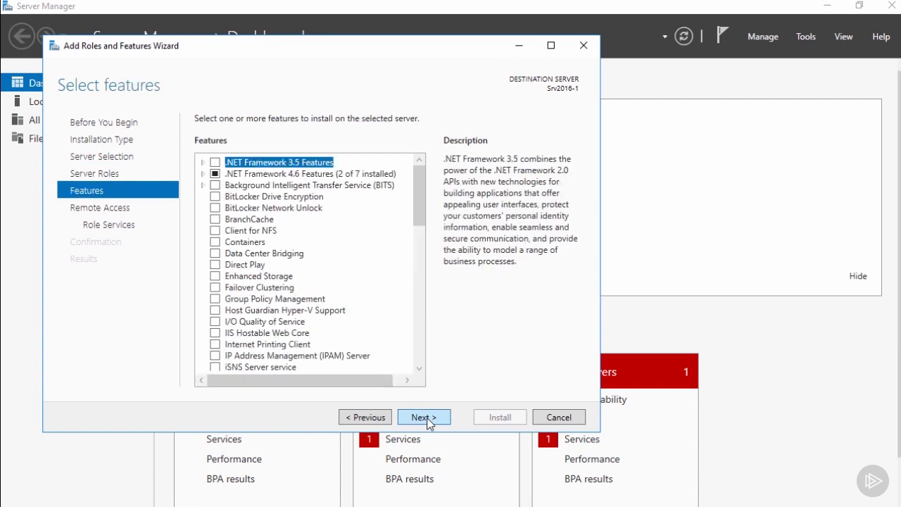
Add no extra features and select the DirectAccess and VPN (RAS) role service with its required features and management tools.
{"action": "left_click", "coordinate": [427, 418]}
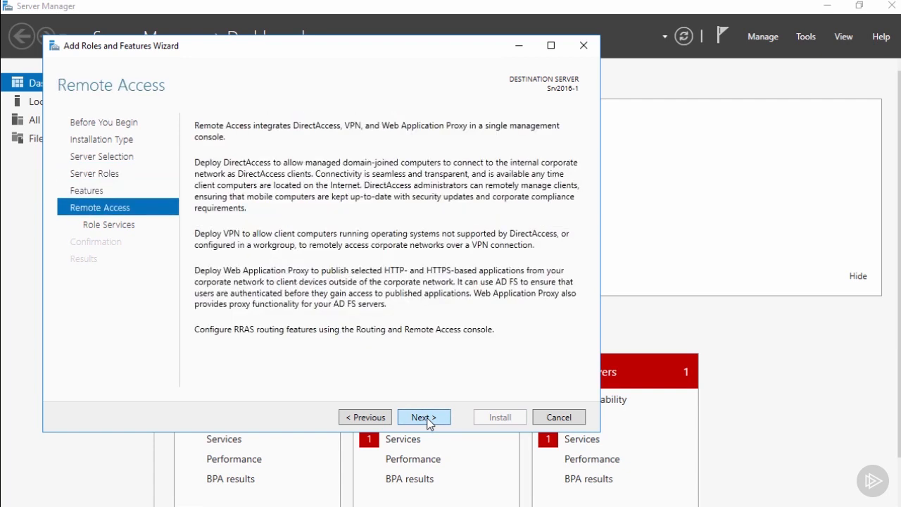
{"action": "left_click", "coordinate": [427, 417]}
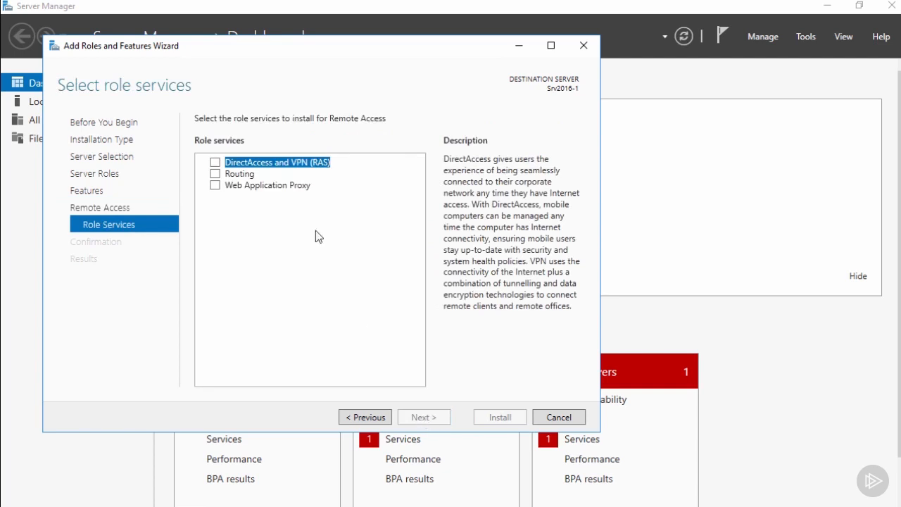
{"action": "left_click", "coordinate": [215, 163]}
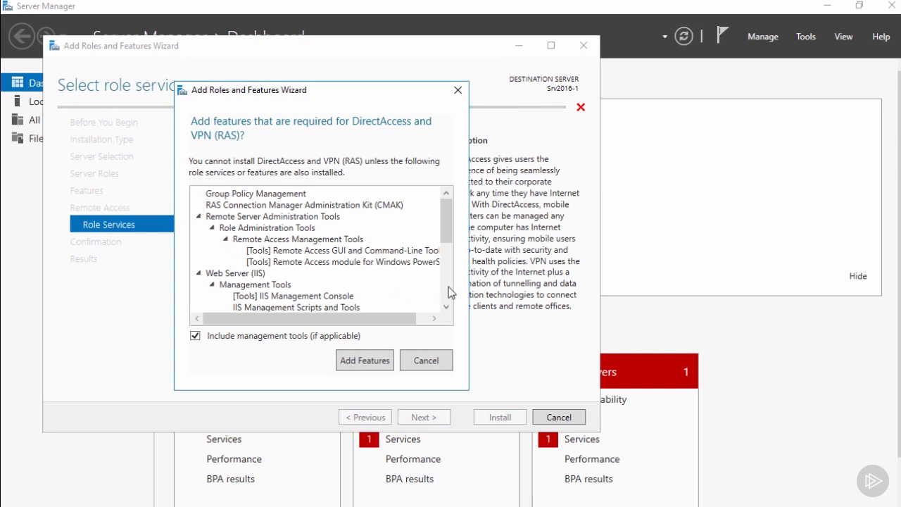
{"action": "left_click_drag", "start_coordinate": [448, 226], "coordinate": [449, 290]}
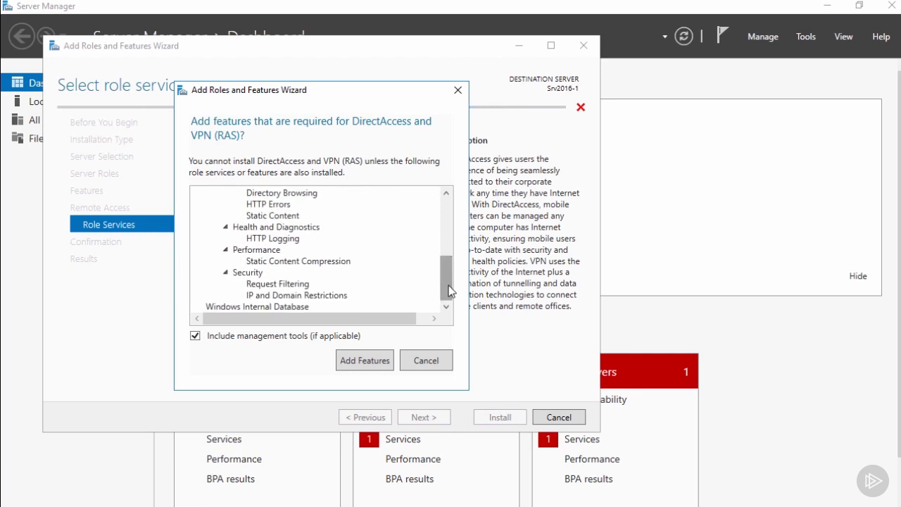
{"action": "left_click", "coordinate": [364, 360]}
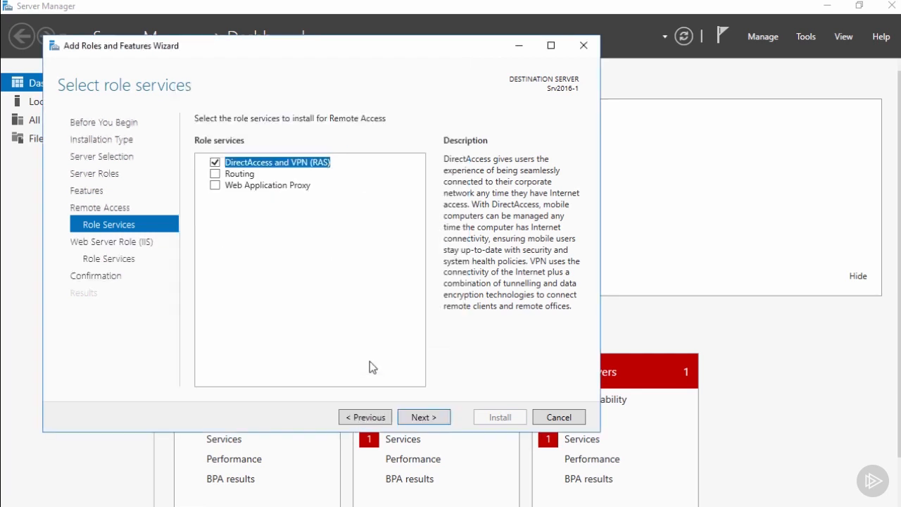
Accept the default Web Server (IIS) role services, install the selected roles and features, and close the wizard.
{"action": "left_click", "coordinate": [423, 418]}
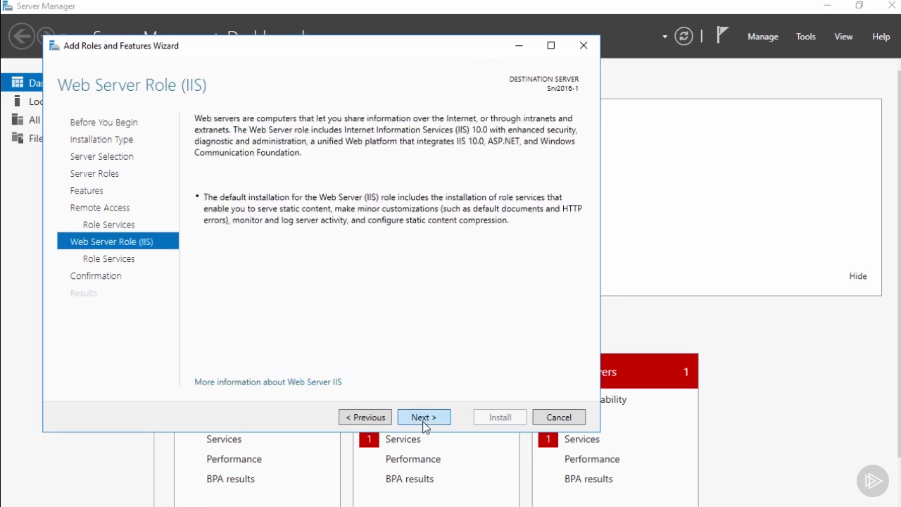
{"action": "left_click", "coordinate": [423, 418]}
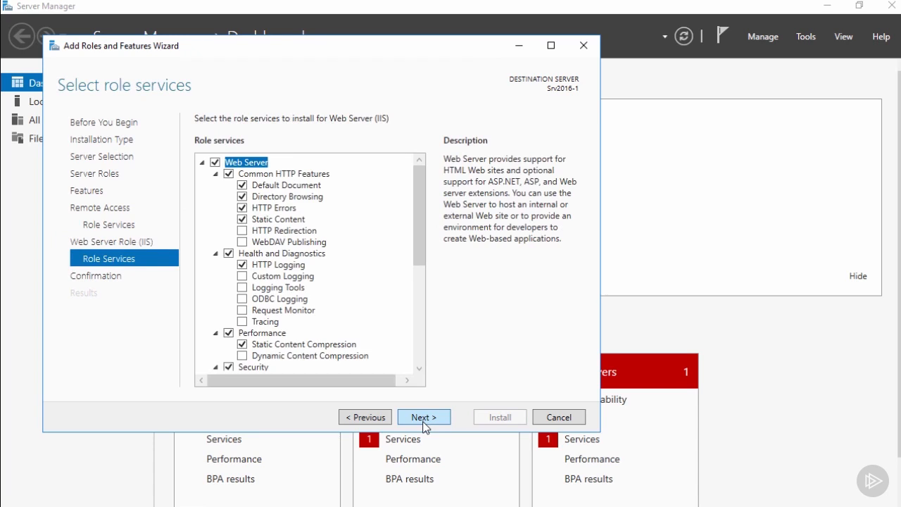
{"action": "left_click", "coordinate": [424, 419]}
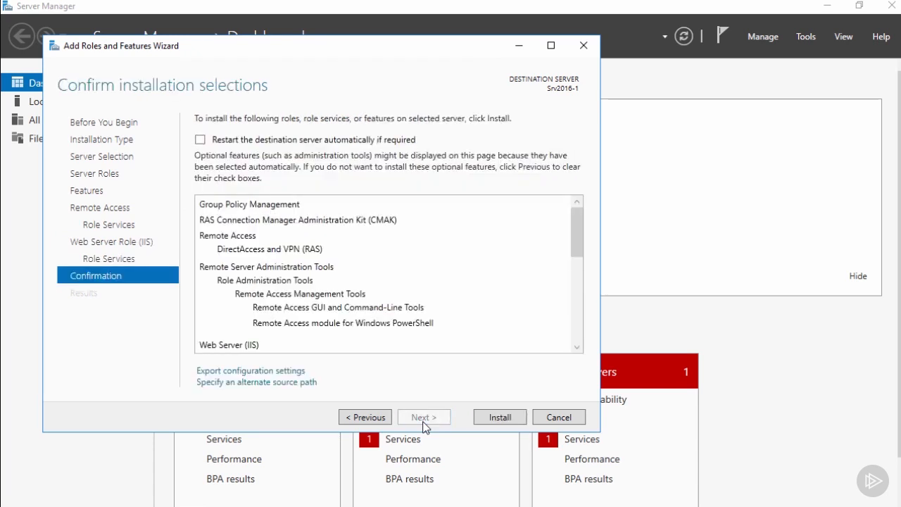
{"action": "left_click", "coordinate": [496, 418]}
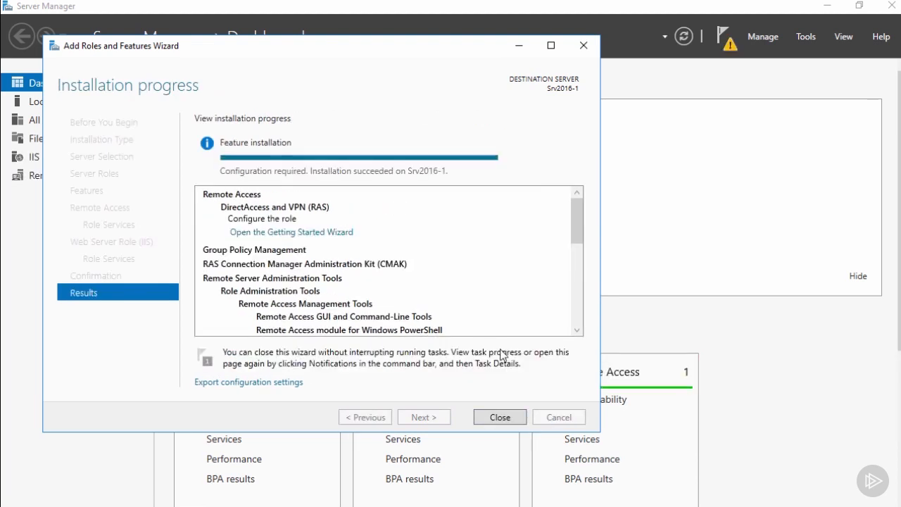
{"action": "left_click", "coordinate": [500, 417]}
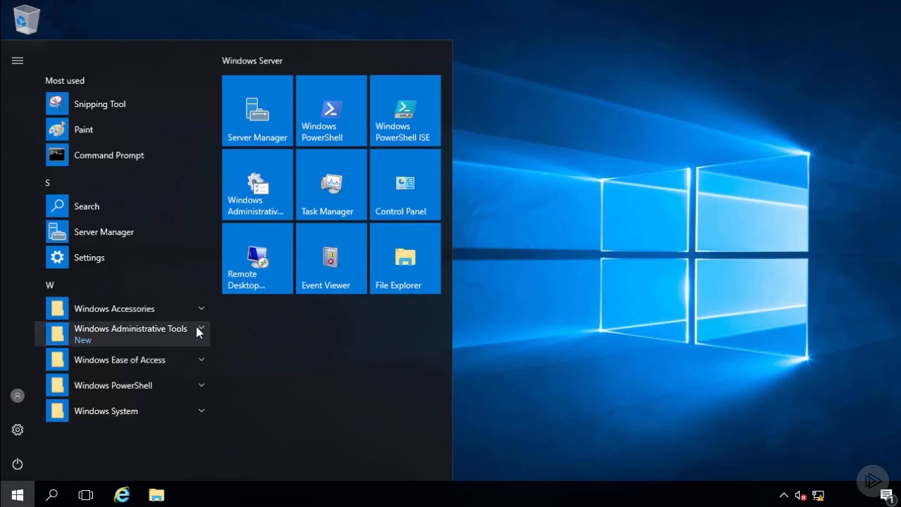
Open Active Directory Users and Computers, examine the members of the Halifax_VPN_Users group in Halifax, and close the console.
{"action": "left_click", "coordinate": [197, 332]}
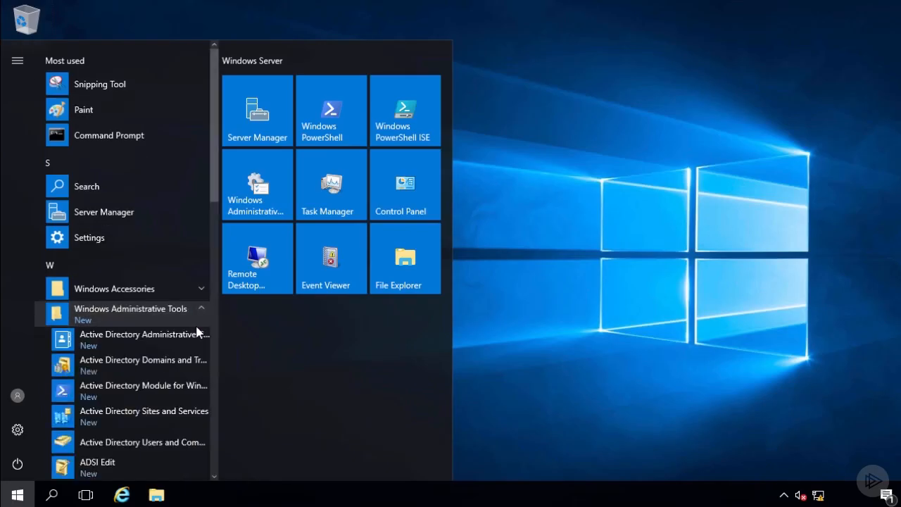
{"action": "left_click", "coordinate": [154, 443]}
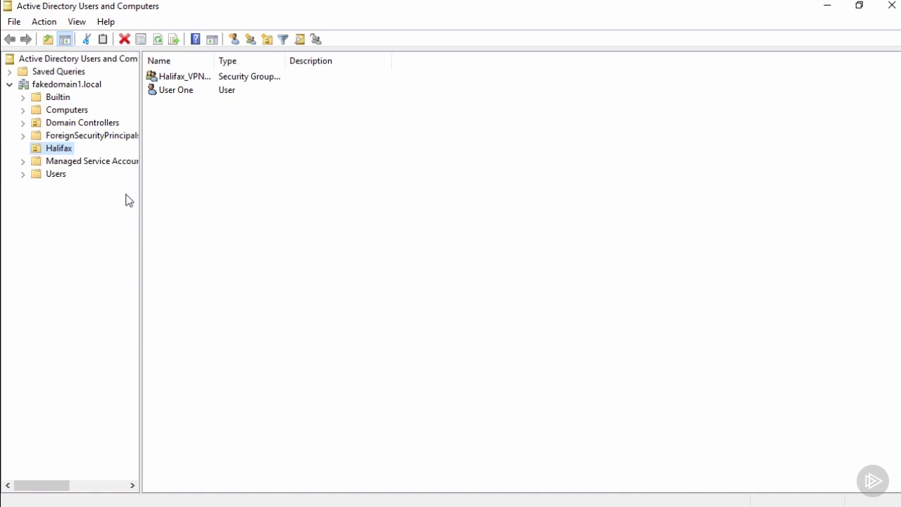
{"action": "left_click_drag", "start_coordinate": [214, 60], "coordinate": [255, 61]}
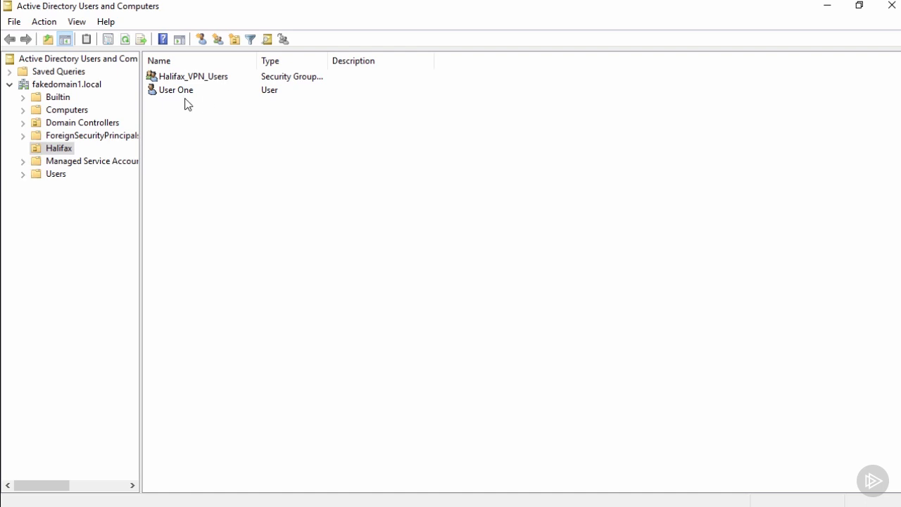
{"action": "double_click", "coordinate": [194, 77]}
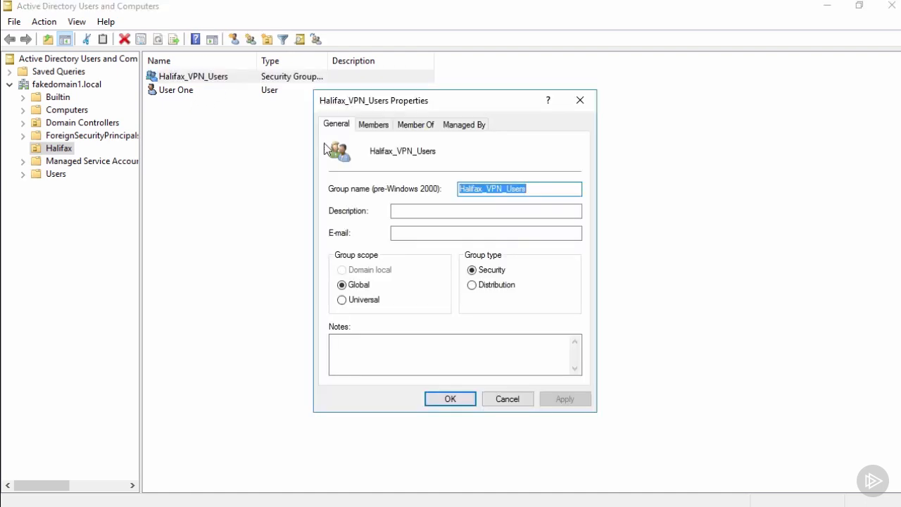
{"action": "left_click", "coordinate": [366, 127]}
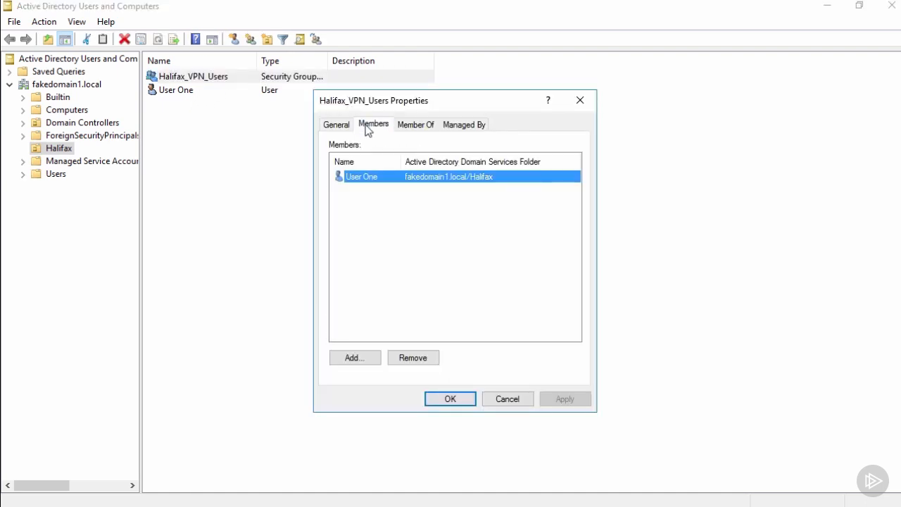
{"action": "left_click", "coordinate": [509, 400]}
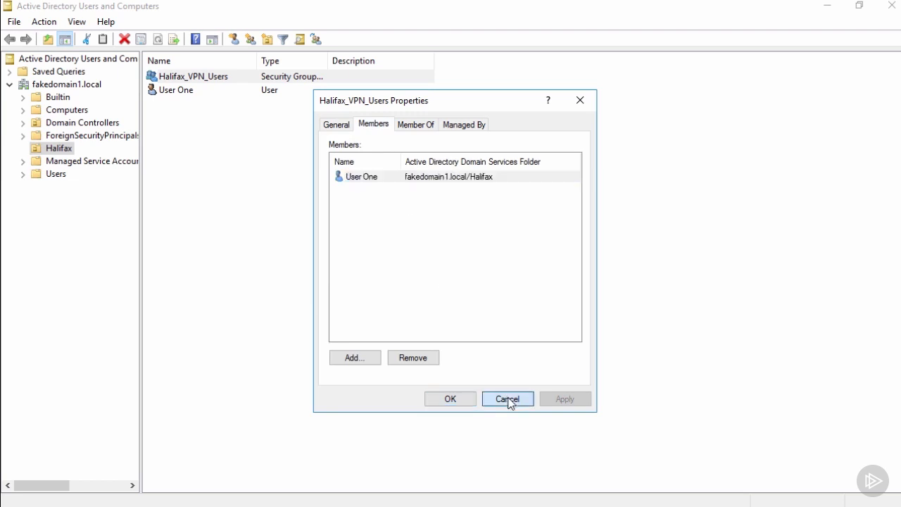
{"action": "left_click", "coordinate": [891, 6]}
Open Server Manager, launch the Routing and Remote Access console from it, and maximize the console window.
{"action": "key", "text": "super"}
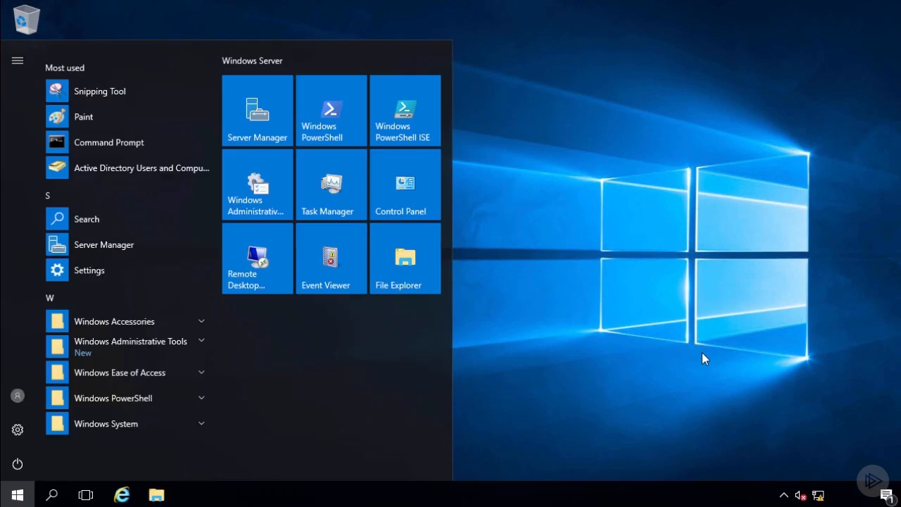
{"action": "left_click", "coordinate": [240, 115]}
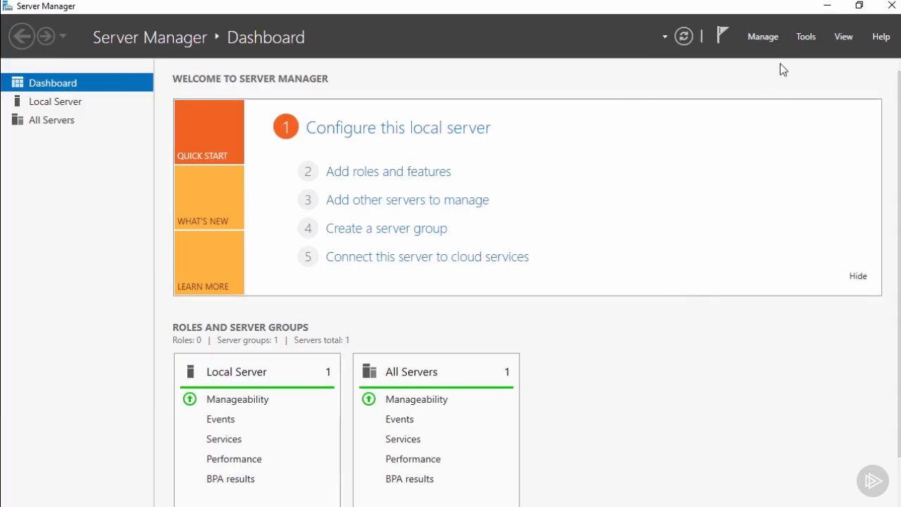
{"action": "left_click", "coordinate": [806, 40]}
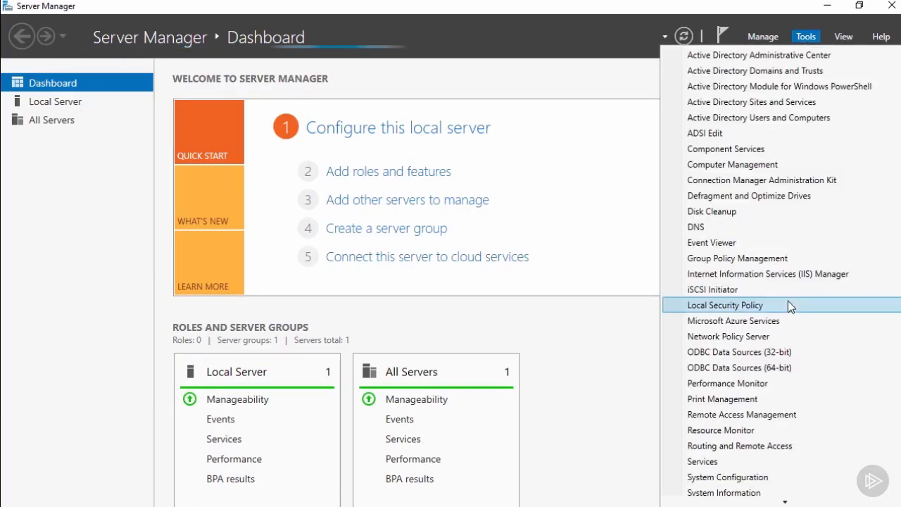
{"action": "left_click", "coordinate": [768, 448]}
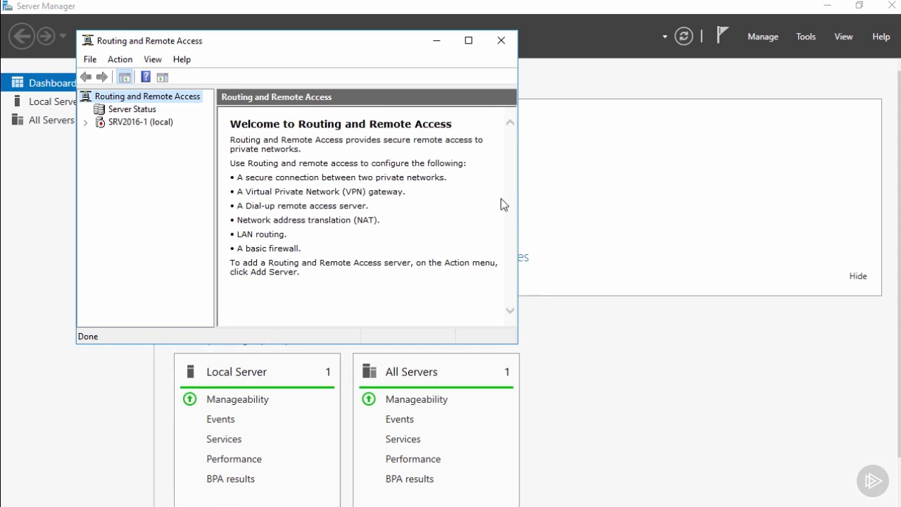
{"action": "left_click", "coordinate": [468, 41]}
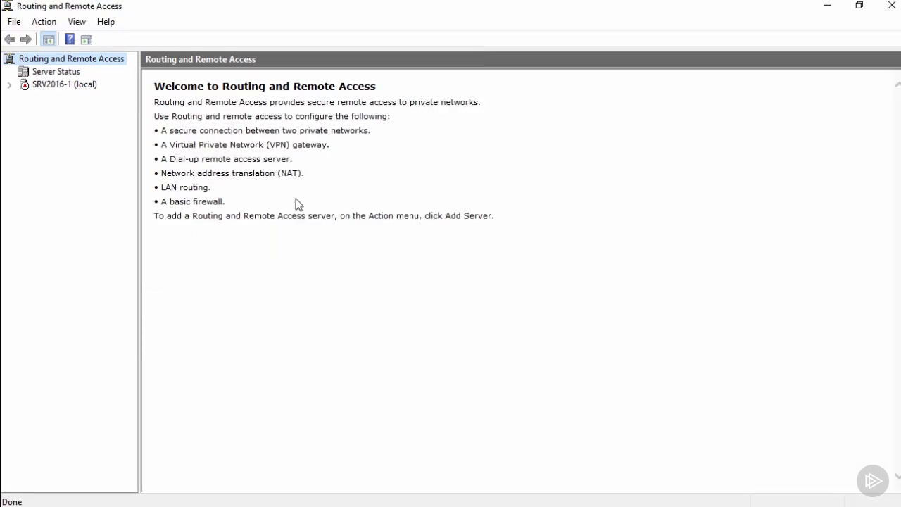
Start configuring and enabling Routing and Remote Access on SRV2016-1 with the Remote access (dial-up or VPN) configuration.
{"action": "right_click", "coordinate": [78, 86]}
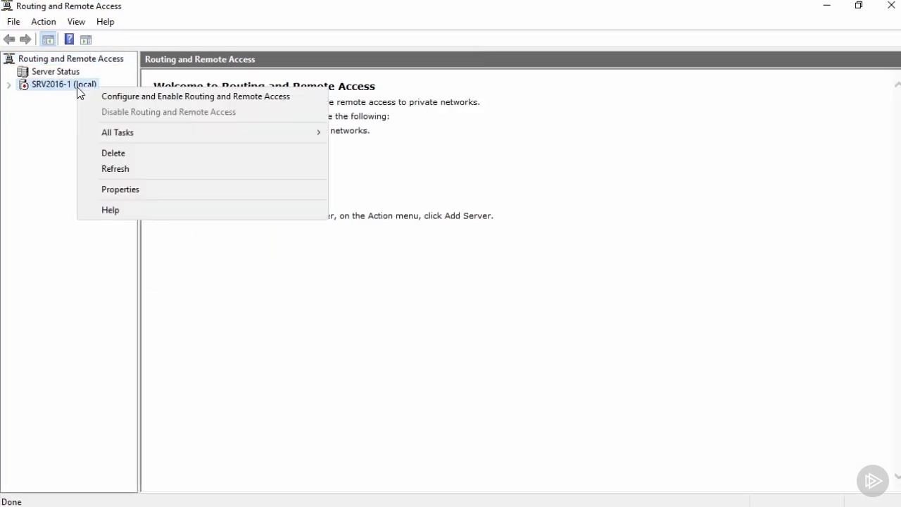
{"action": "left_click", "coordinate": [90, 100]}
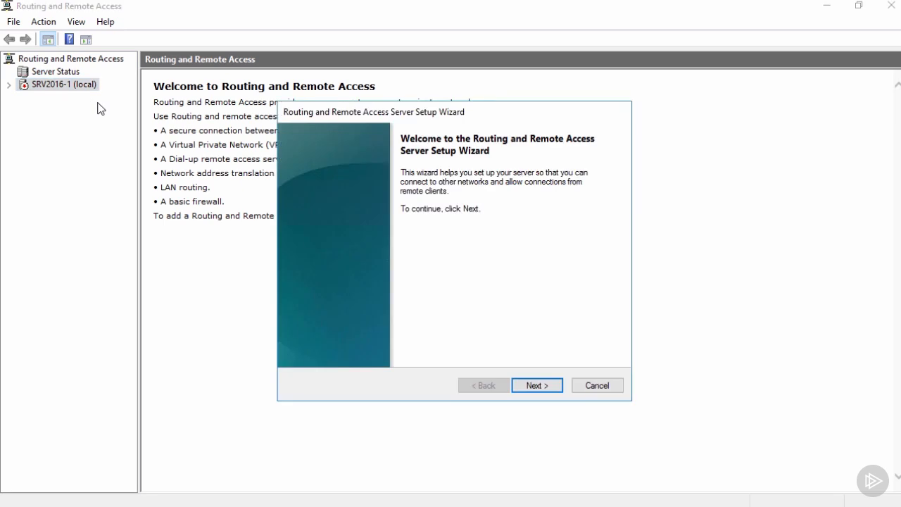
{"action": "left_click", "coordinate": [533, 385]}
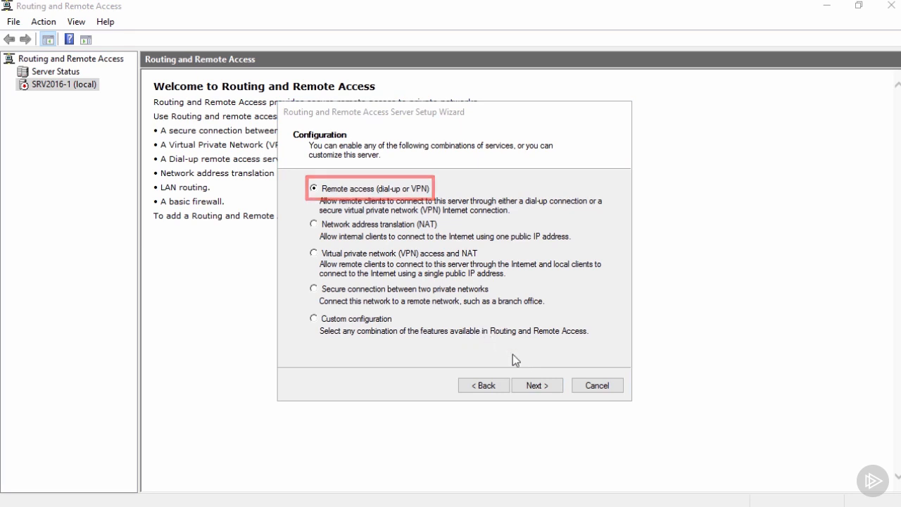
{"action": "left_click", "coordinate": [533, 385]}
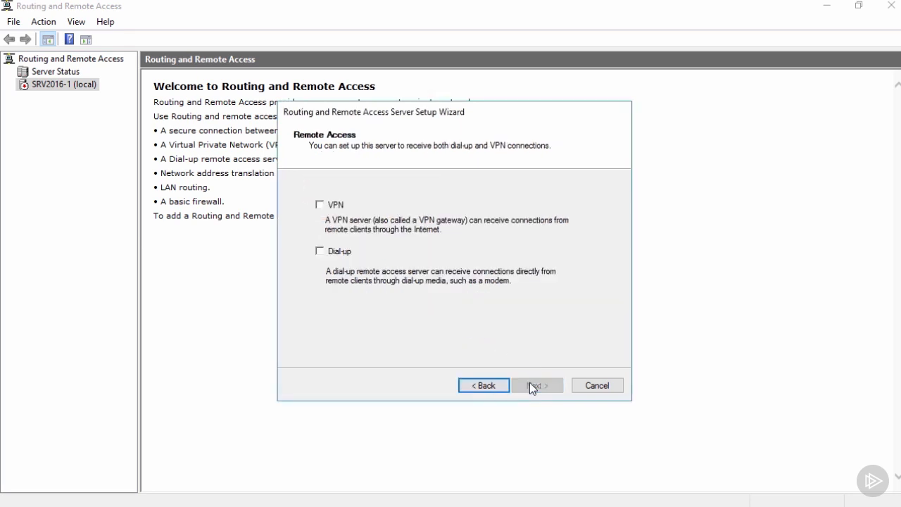
Enable VPN connections and choose the Public interface as the Internet connection, keeping static packet filters enabled.
{"action": "left_click", "coordinate": [320, 205]}
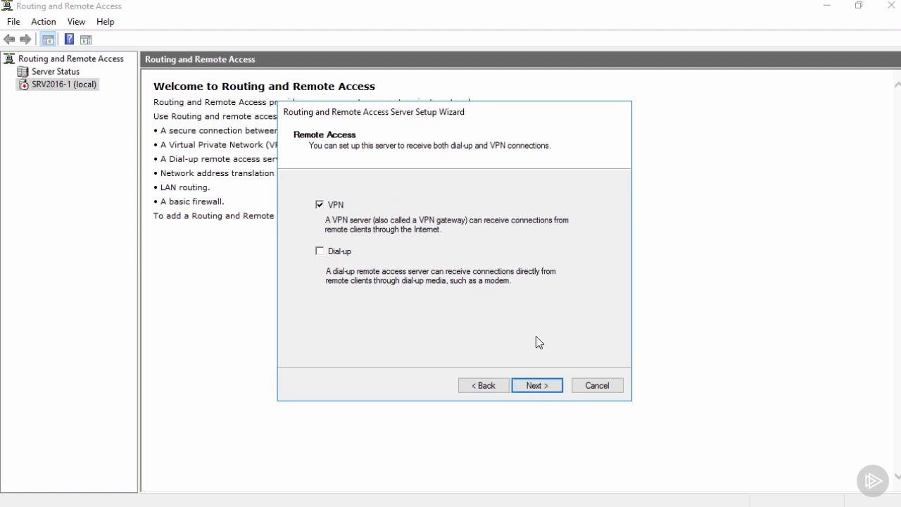
{"action": "left_click", "coordinate": [541, 387]}
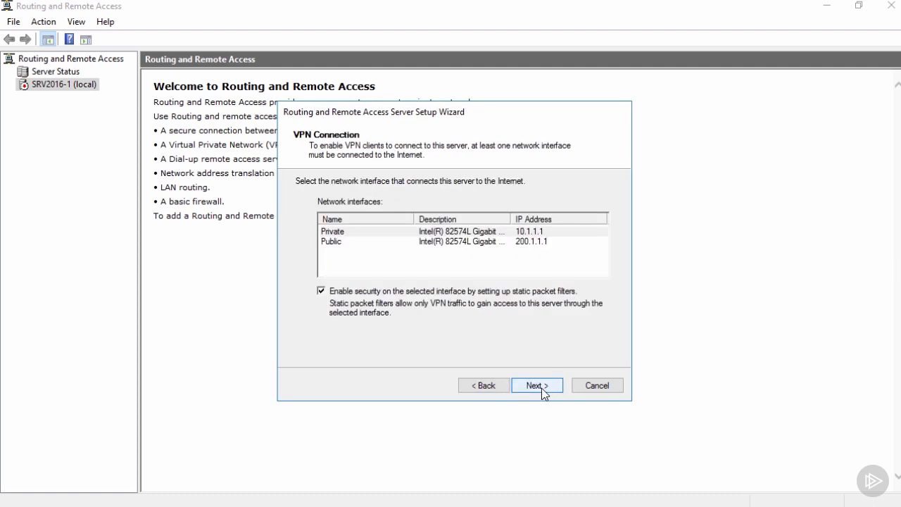
{"action": "left_click", "coordinate": [382, 243]}
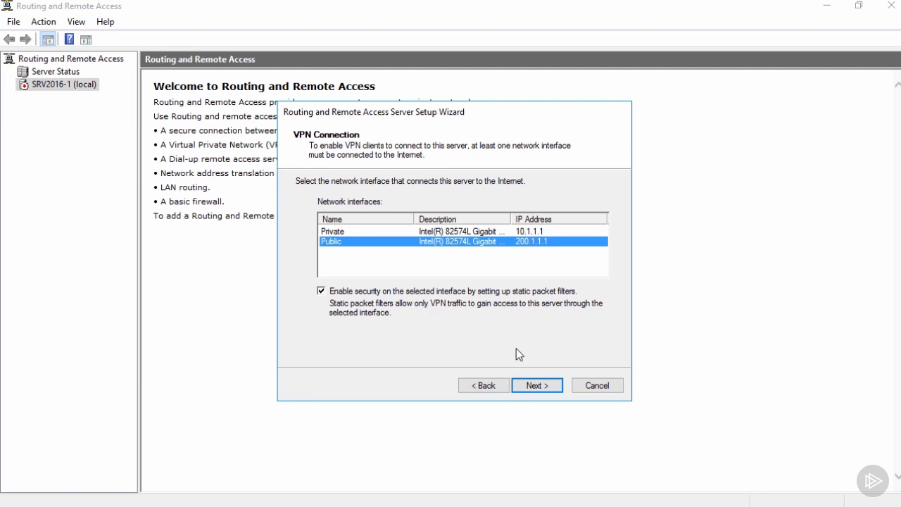
{"action": "left_click", "coordinate": [545, 387]}
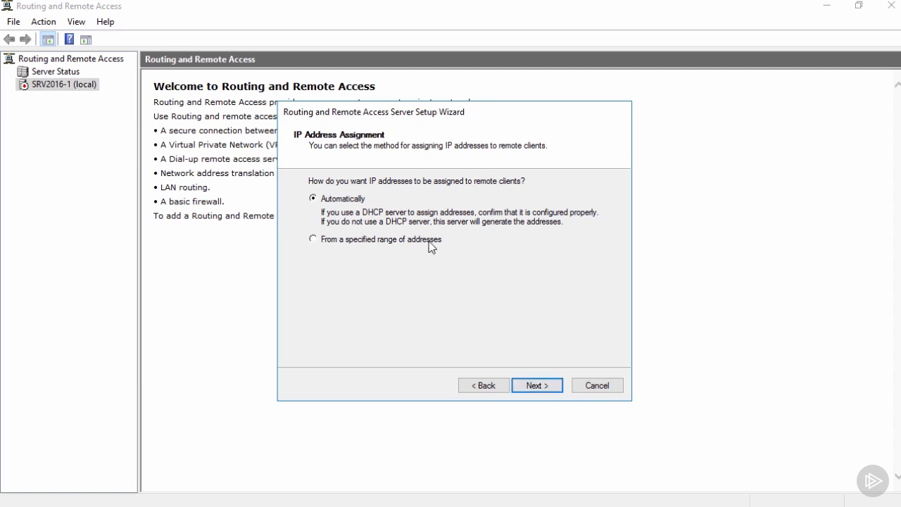
Assign client IP addresses from a specified range and add the range 10.1.1.100 to 10.1.1.150.
{"action": "left_click", "coordinate": [532, 386]}
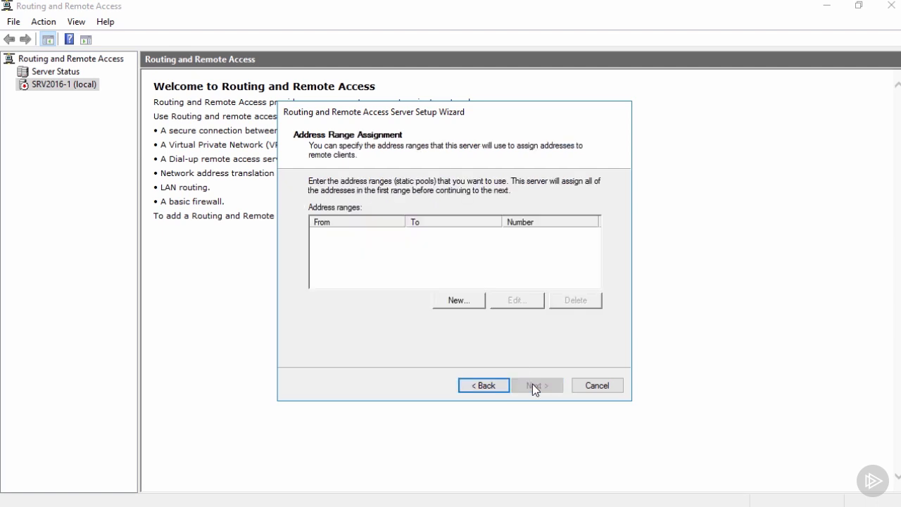
{"action": "left_click", "coordinate": [468, 302]}
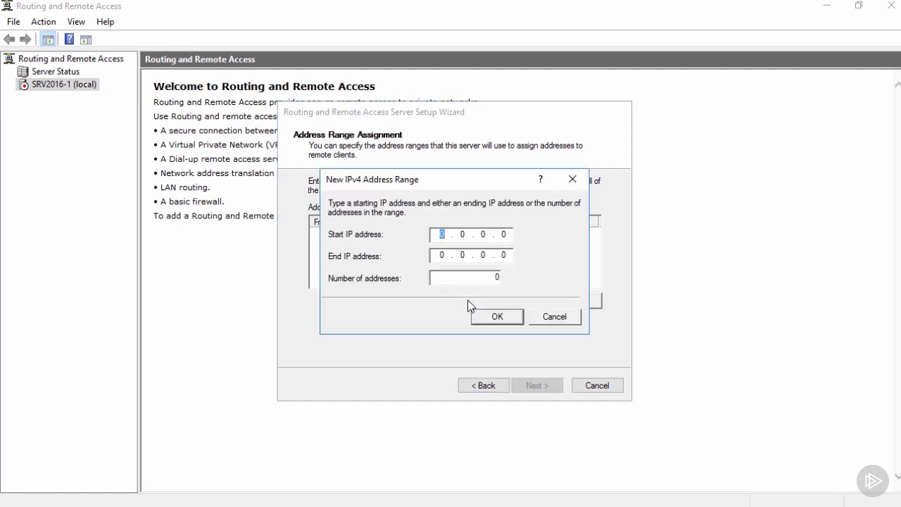
{"action": "type", "text": "10.1."}
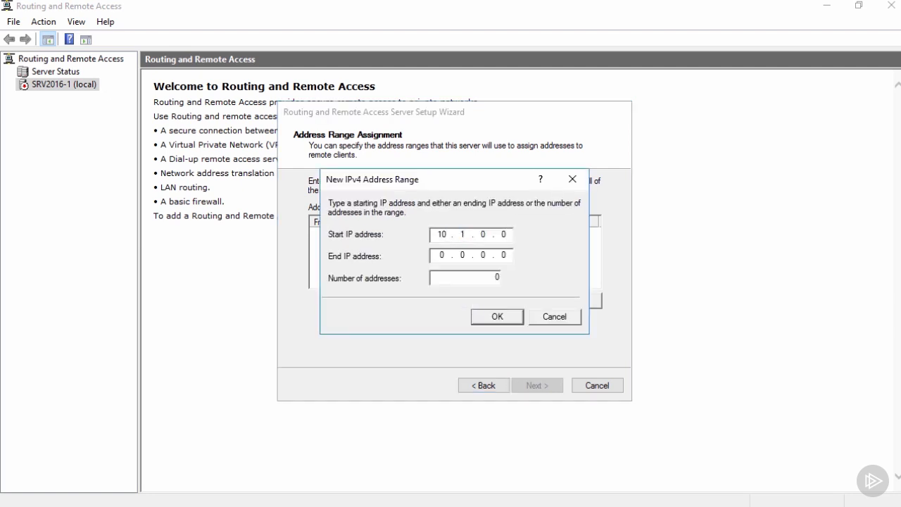
{"action": "double_click", "coordinate": [482, 234]}
{"action": "type", "text": "1.100"}
{"action": "double_click", "coordinate": [443, 255]}
{"action": "type", "text": "10.1.1.150"}
{"action": "left_click", "coordinate": [496, 316]}
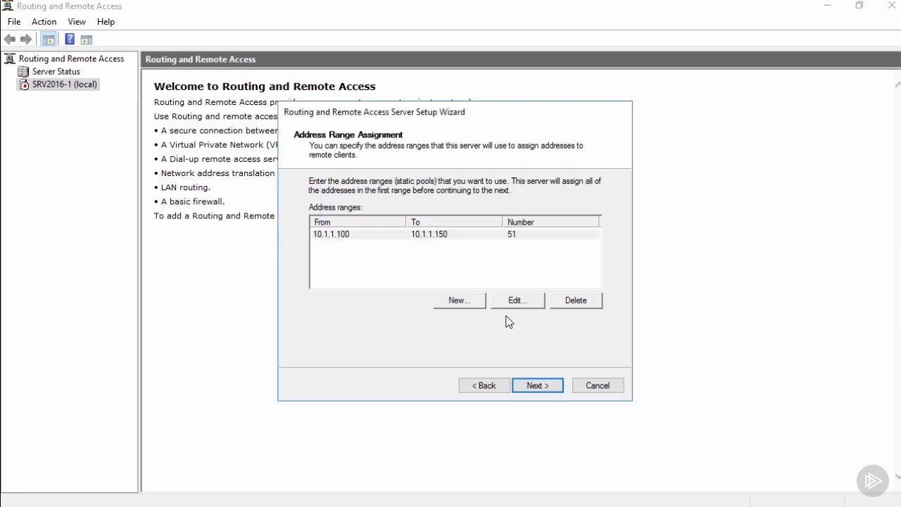
Keep Routing and Remote Access authentication instead of RADIUS, finish the setup wizard, and accept the DHCP relay notice.
{"action": "left_click", "coordinate": [536, 383]}
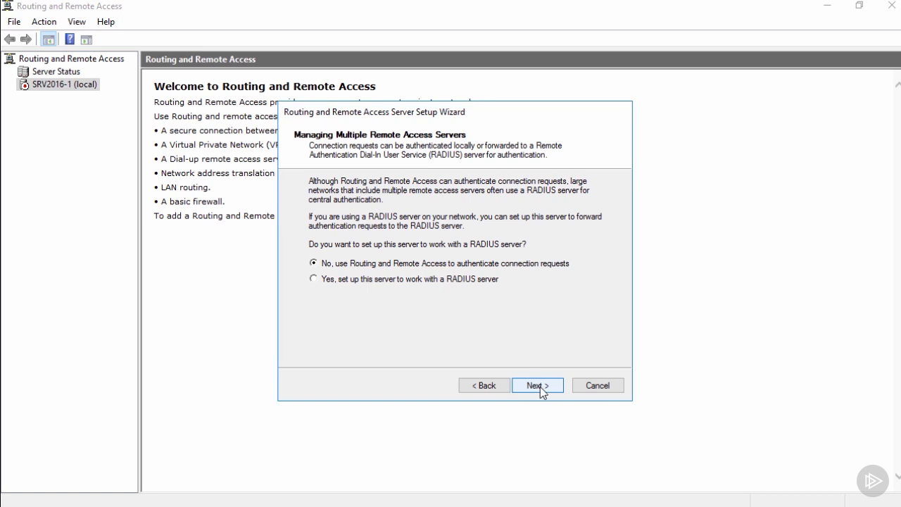
{"action": "left_click", "coordinate": [540, 386]}
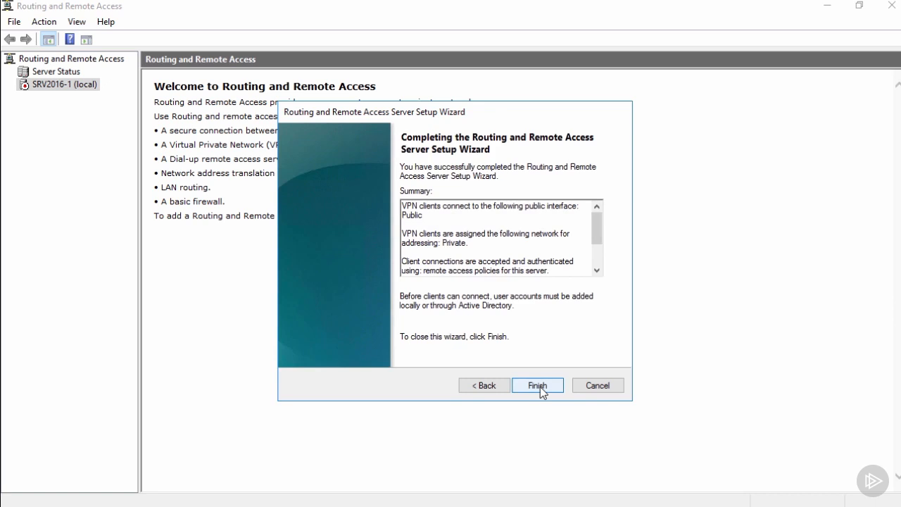
{"action": "left_click", "coordinate": [540, 386]}
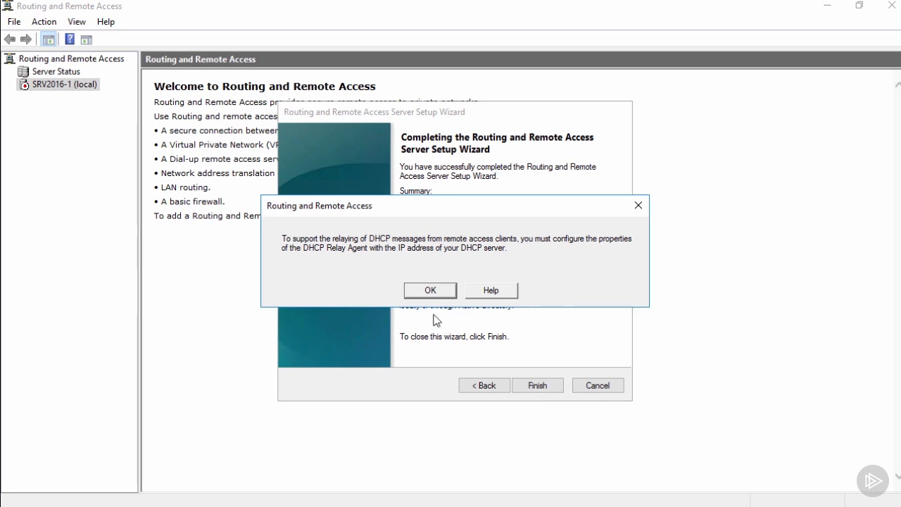
{"action": "left_click", "coordinate": [430, 291]}
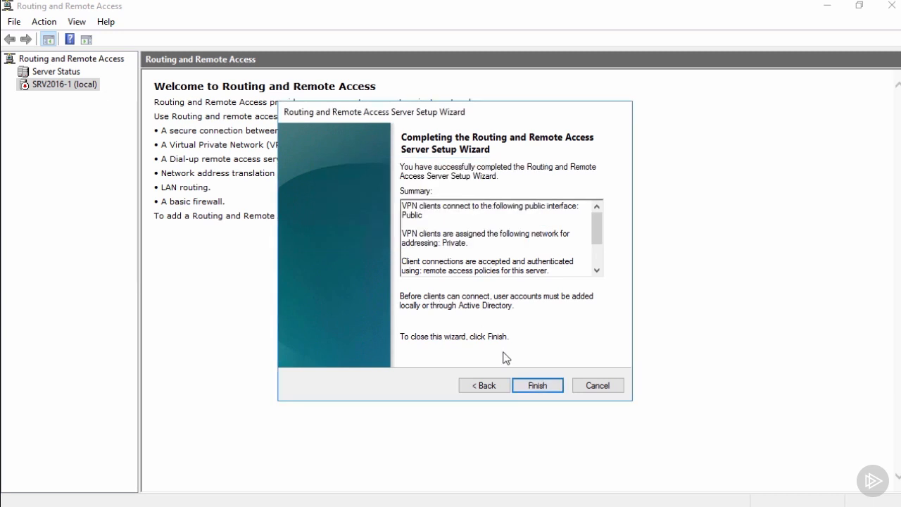
{"action": "left_click", "coordinate": [537, 385]}
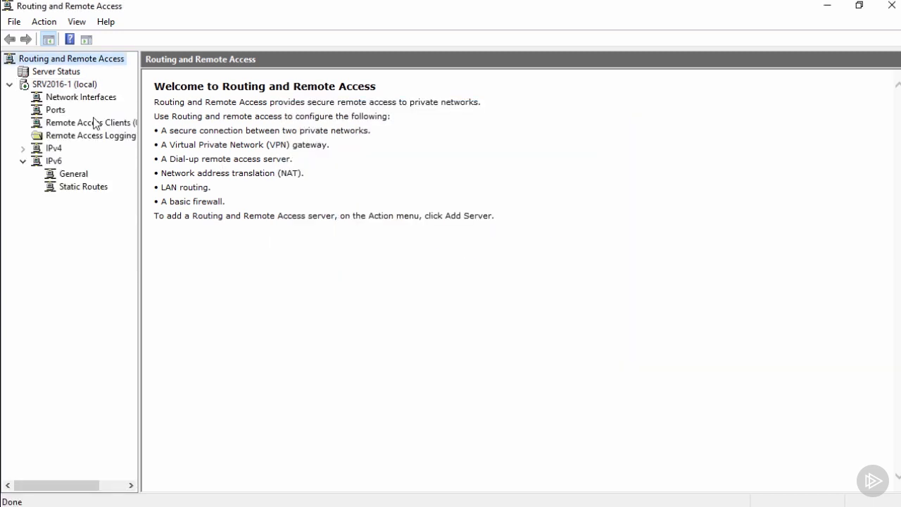
Open the SRV2016-1 properties and examine the security authentication provider and authentication methods without changing them.
{"action": "left_click", "coordinate": [92, 85]}
{"action": "right_click", "coordinate": [92, 85]}
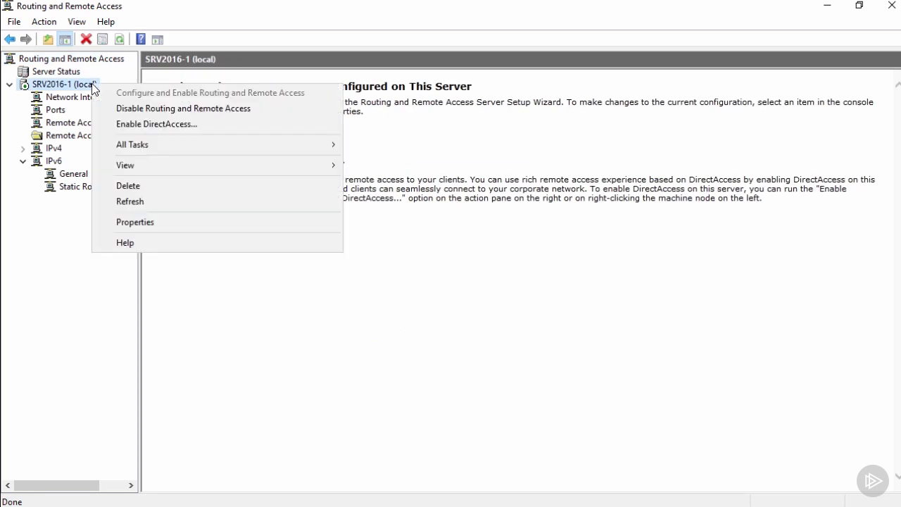
{"action": "left_click", "coordinate": [133, 223]}
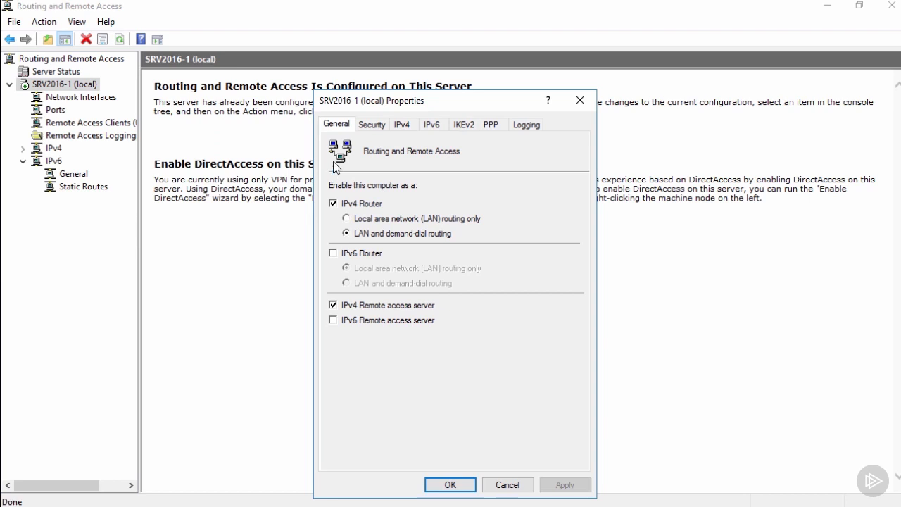
{"action": "left_click", "coordinate": [367, 125]}
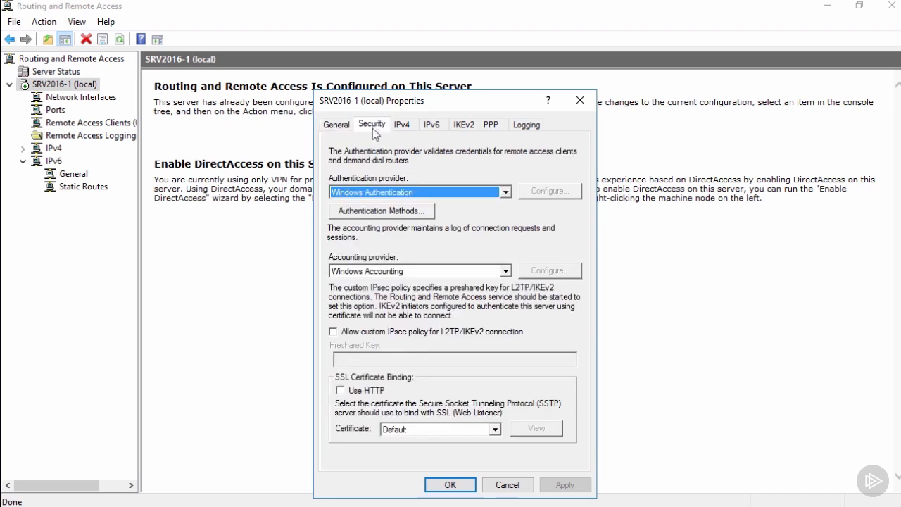
{"action": "left_click", "coordinate": [392, 191]}
{"action": "left_click", "coordinate": [392, 191]}
{"action": "left_click", "coordinate": [394, 211]}
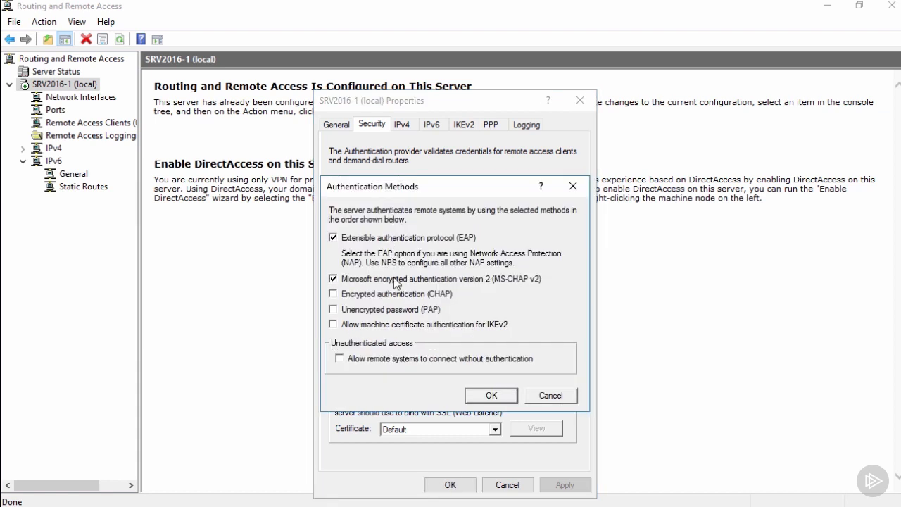
{"action": "left_click", "coordinate": [543, 396]}
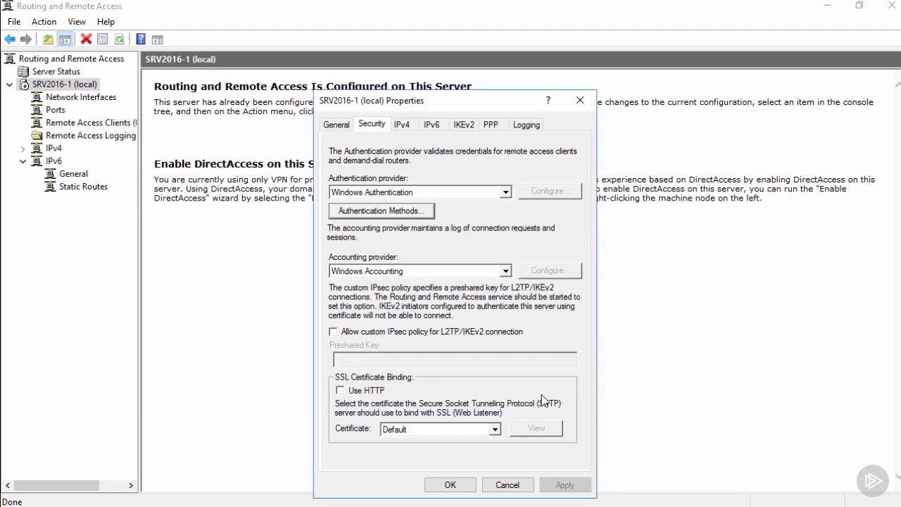
Allow a custom IPsec policy for L2TP/IKEv2 connections and enter the preshared key.
{"action": "left_click", "coordinate": [413, 334]}
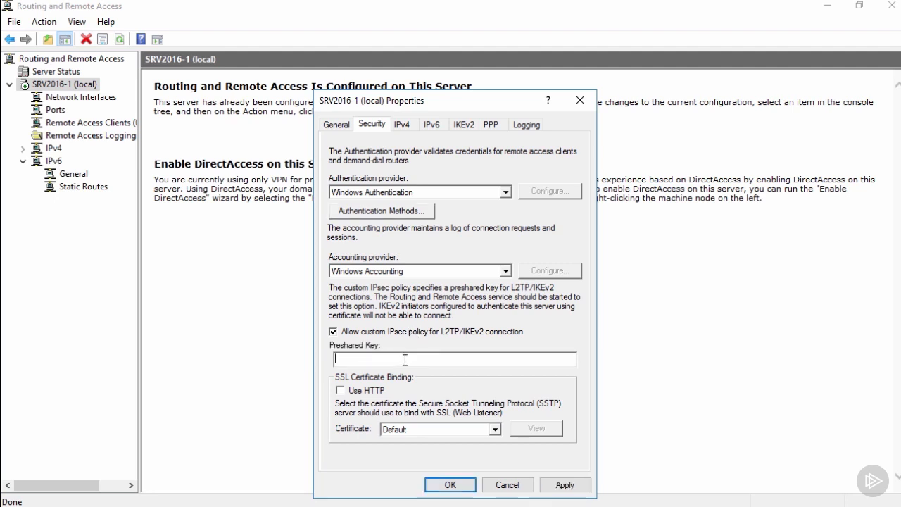
{"action": "type", "text": "Pa$$w0rd"}
Review the server's IPv4 address assignment and IKEv2 settings, then save the properties and accept the restart notice.
{"action": "left_click", "coordinate": [408, 126]}
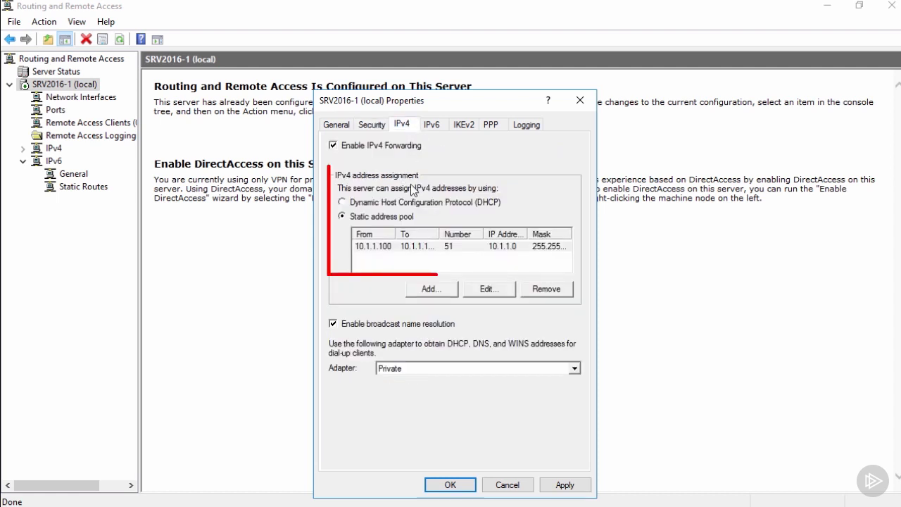
{"action": "left_click", "coordinate": [464, 125]}
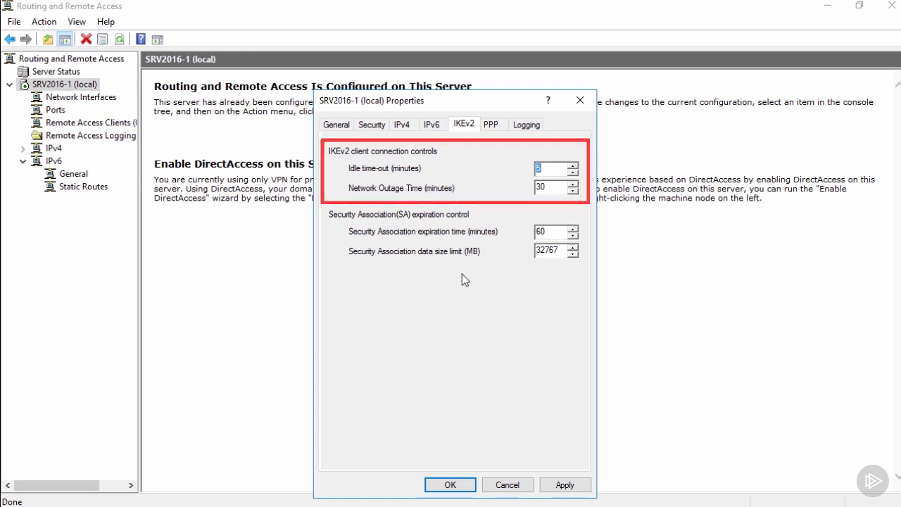
{"action": "left_click", "coordinate": [450, 485]}
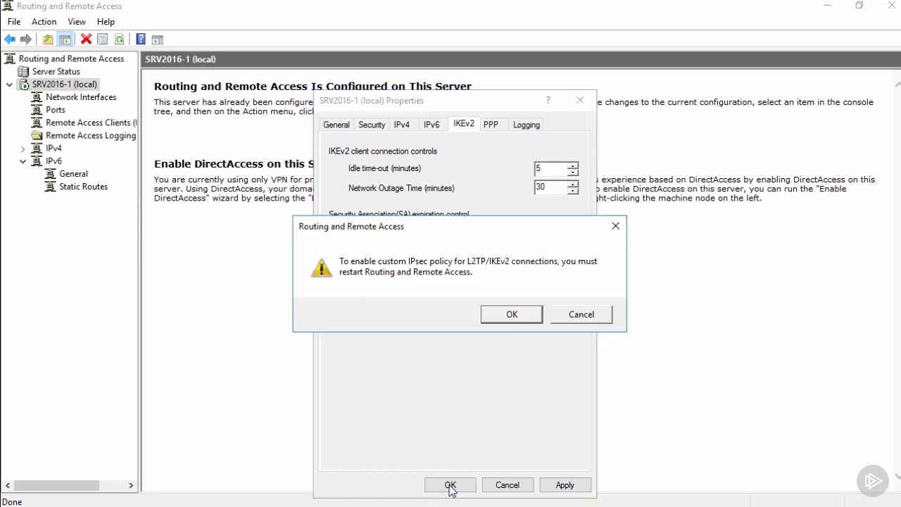
{"action": "left_click", "coordinate": [521, 317]}
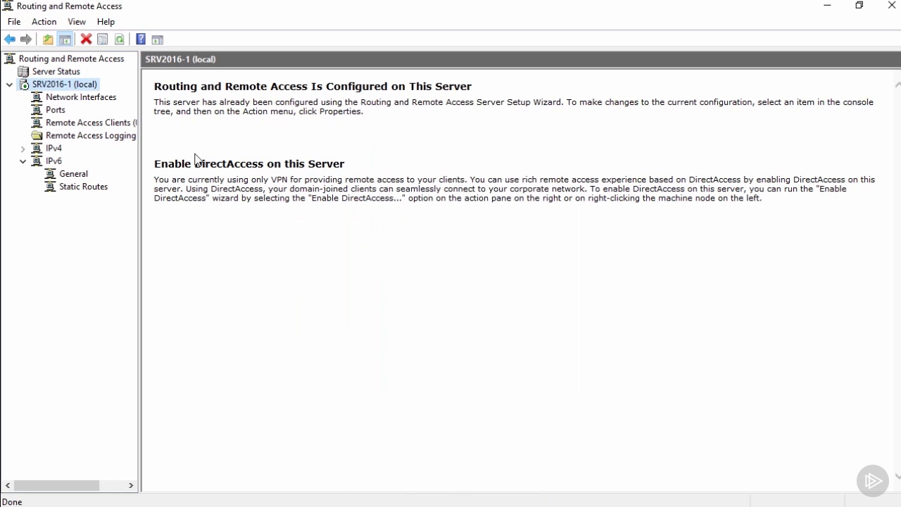
Restart the Routing and Remote Access service on SRV2016-1.
{"action": "right_click", "coordinate": [91, 85]}
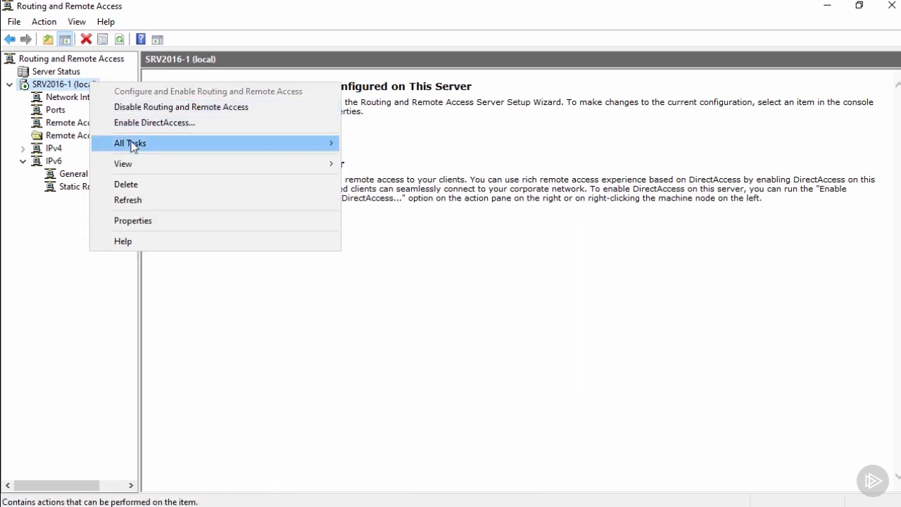
{"action": "mouse_move", "coordinate": [131, 145]}
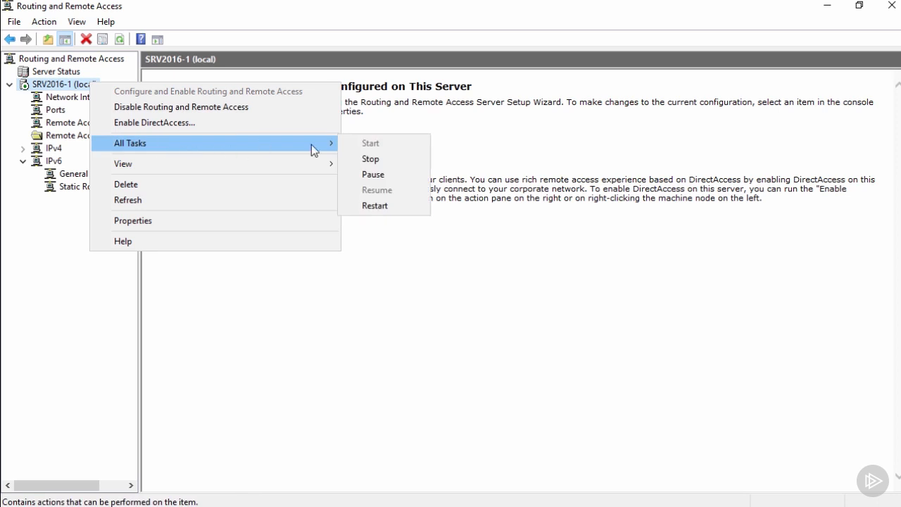
{"action": "left_click", "coordinate": [366, 206]}
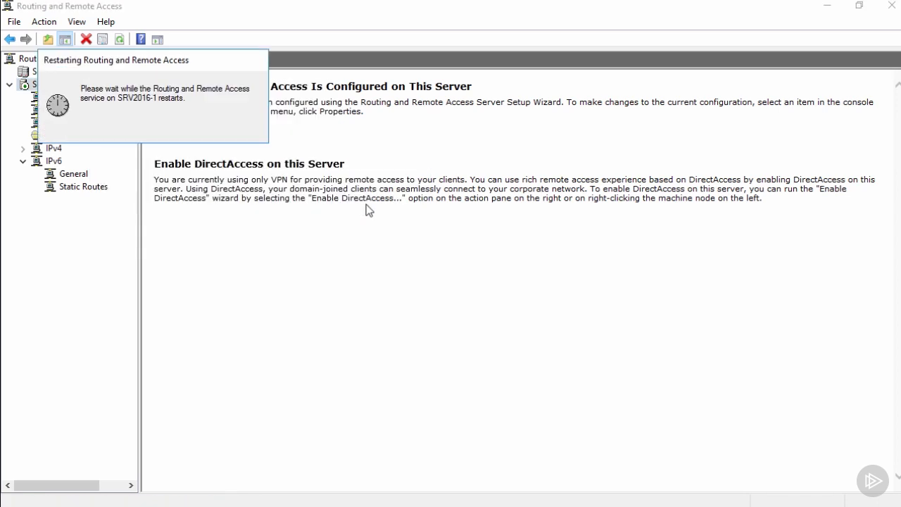
Examine the maximum ports setting of the L2TP WAN Miniport in the Ports properties without changing it.
{"action": "left_click", "coordinate": [54, 111]}
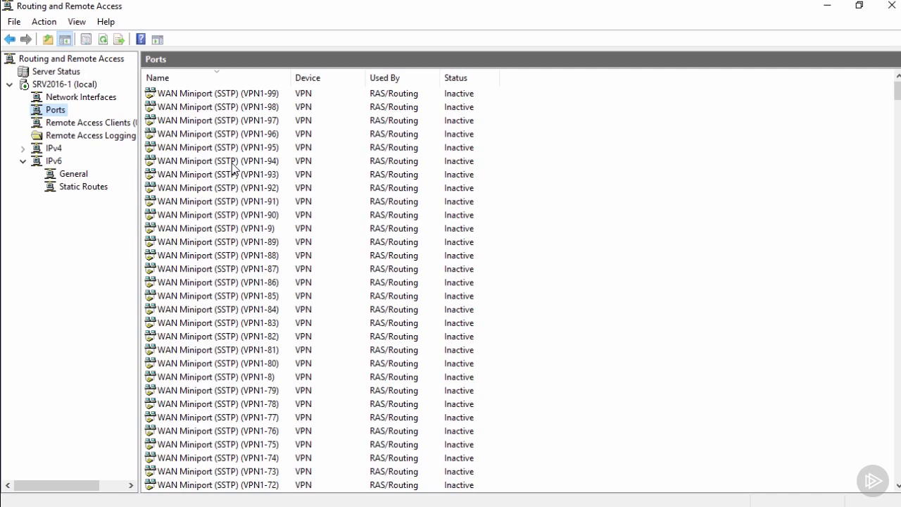
{"action": "right_click", "coordinate": [58, 114]}
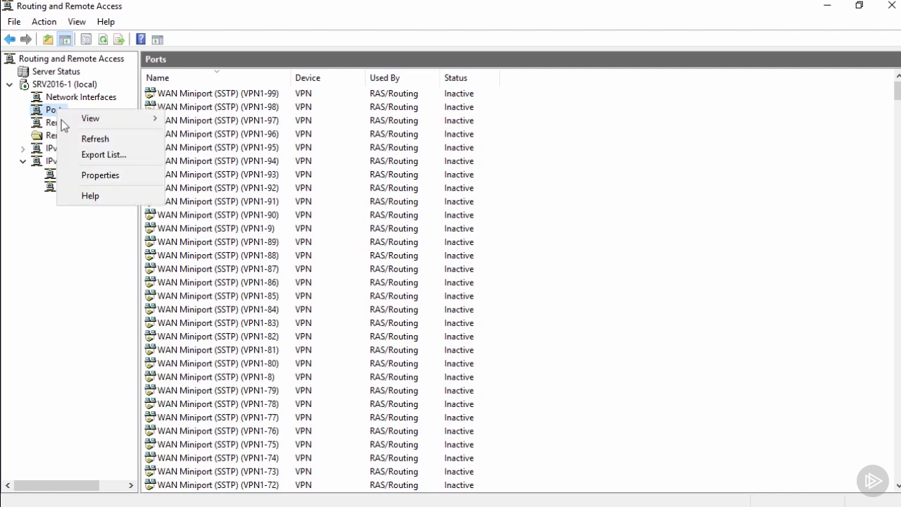
{"action": "left_click", "coordinate": [92, 178]}
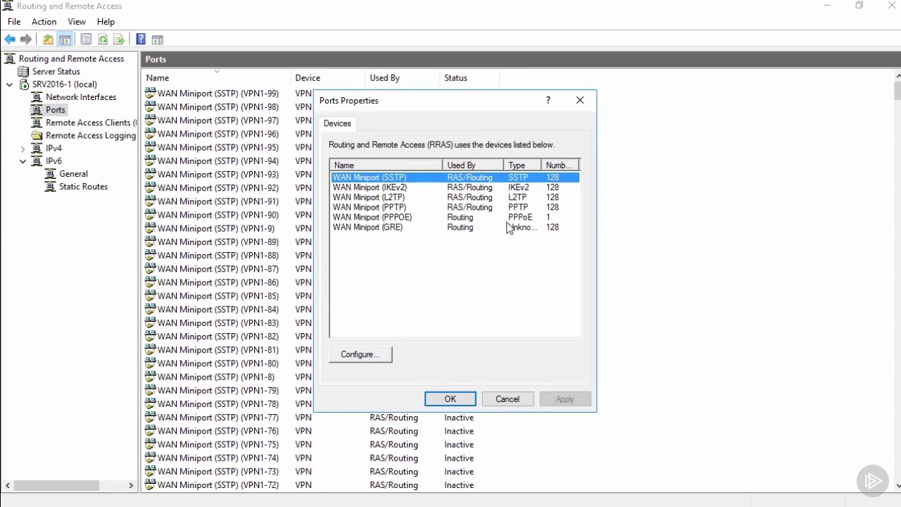
{"action": "left_click", "coordinate": [394, 189]}
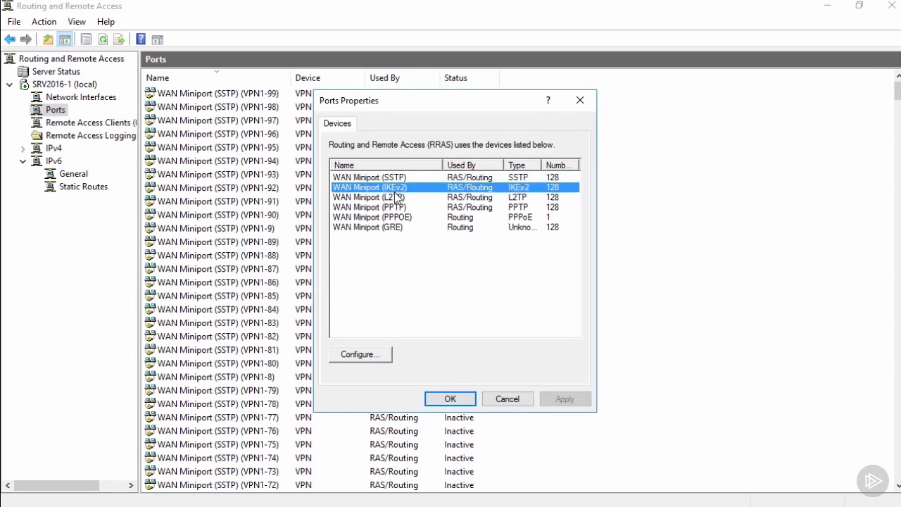
{"action": "left_click", "coordinate": [394, 197]}
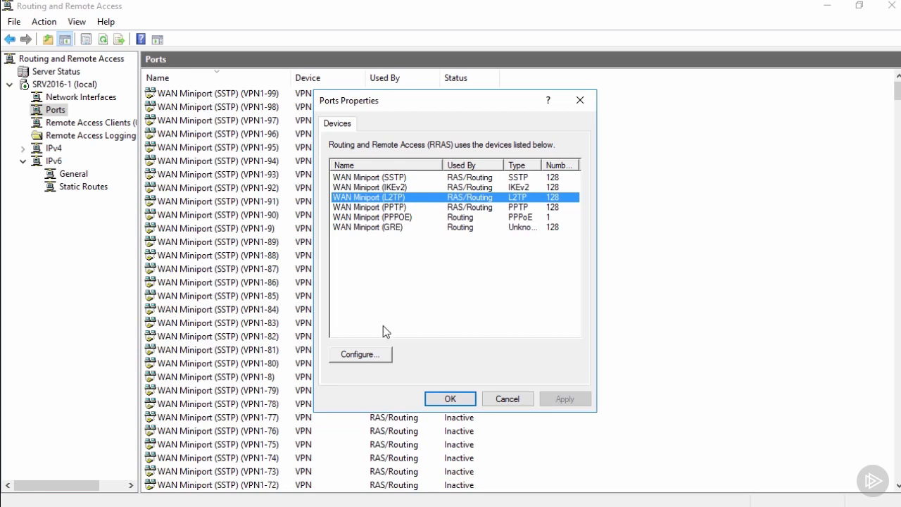
{"action": "left_click", "coordinate": [380, 355]}
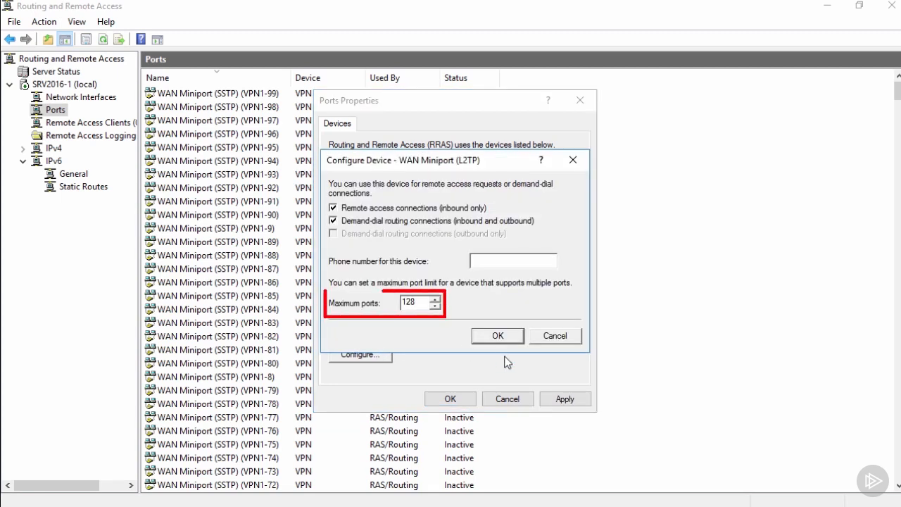
{"action": "left_click", "coordinate": [554, 336]}
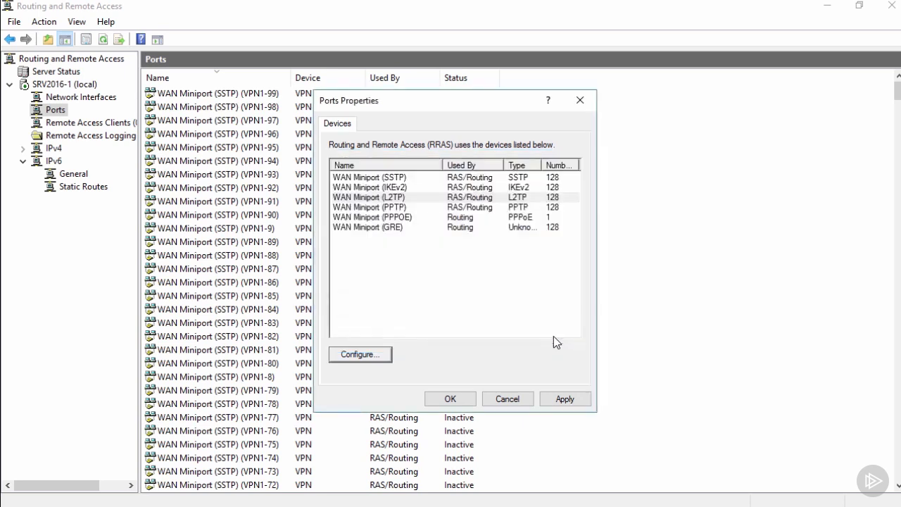
{"action": "left_click", "coordinate": [508, 399]}
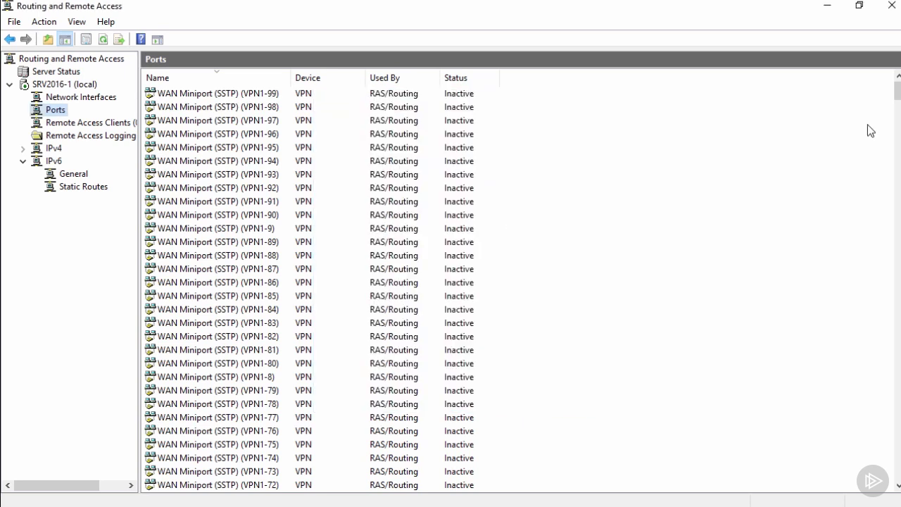
Close Routing and Remote Access and open the Network Policies list in Network Policy Server.
{"action": "left_click", "coordinate": [891, 5]}
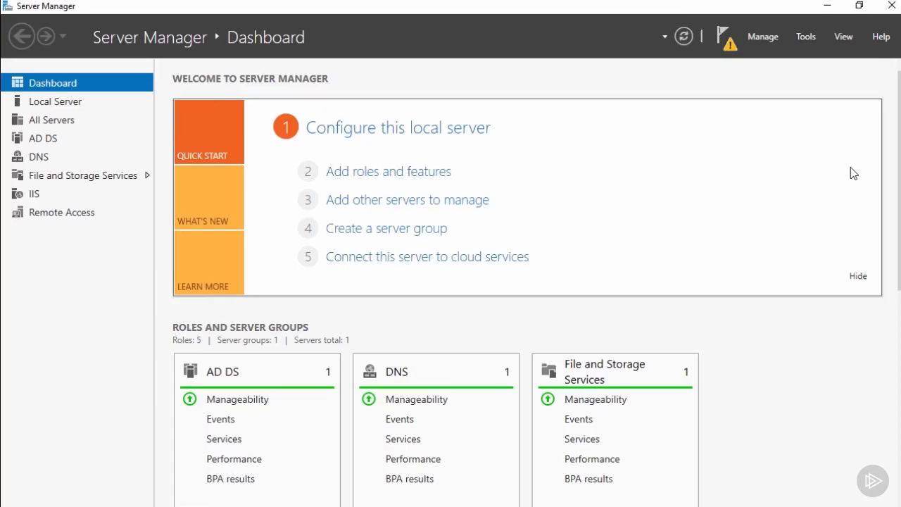
{"action": "left_click", "coordinate": [808, 37]}
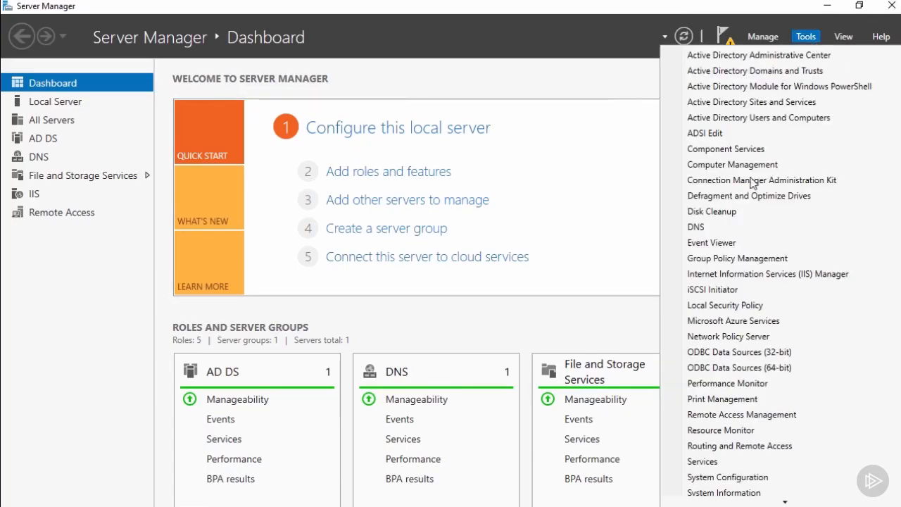
{"action": "left_click", "coordinate": [737, 338]}
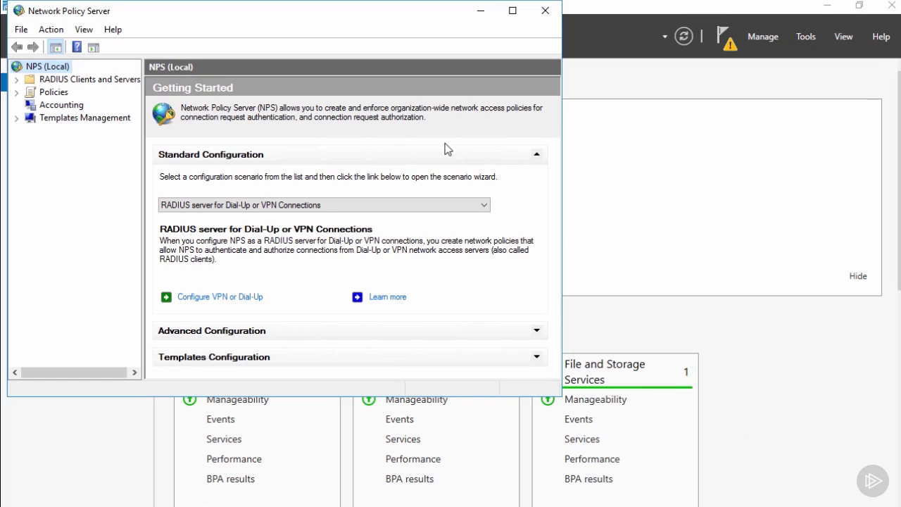
{"action": "left_click", "coordinate": [512, 10]}
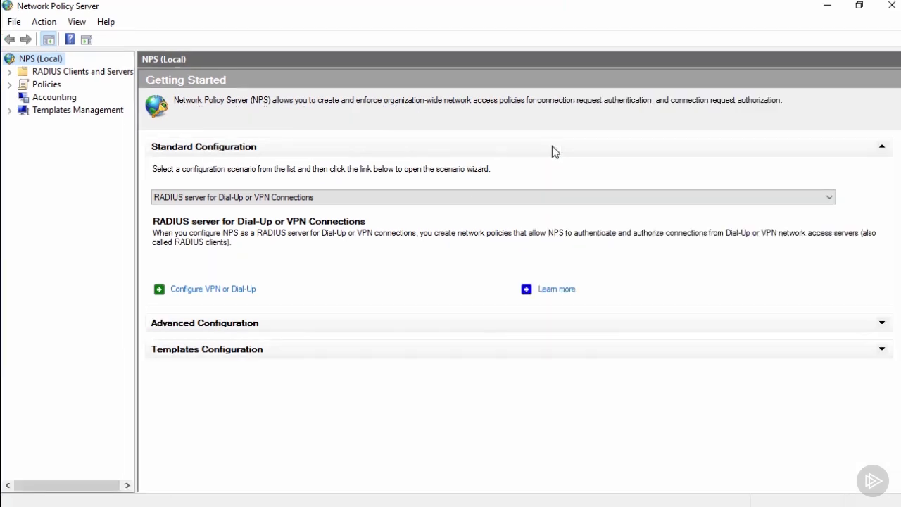
{"action": "left_click", "coordinate": [9, 85]}
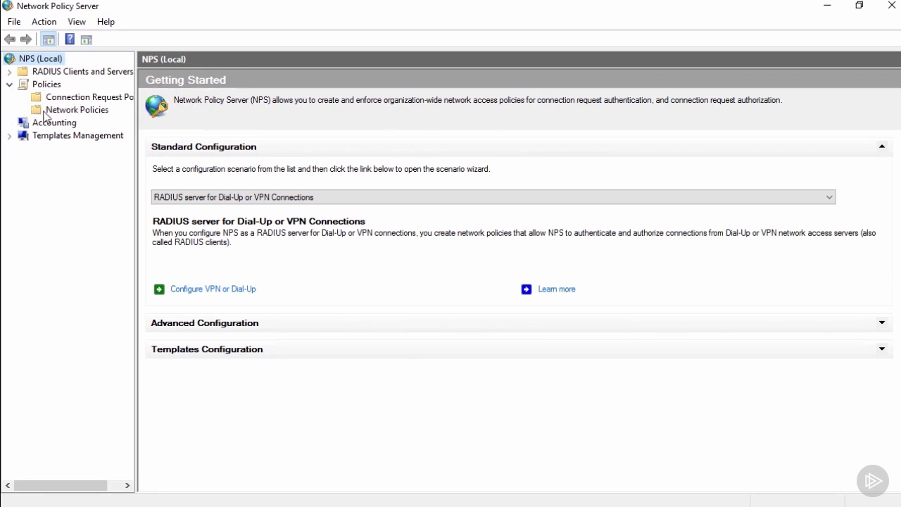
{"action": "left_click", "coordinate": [45, 113]}
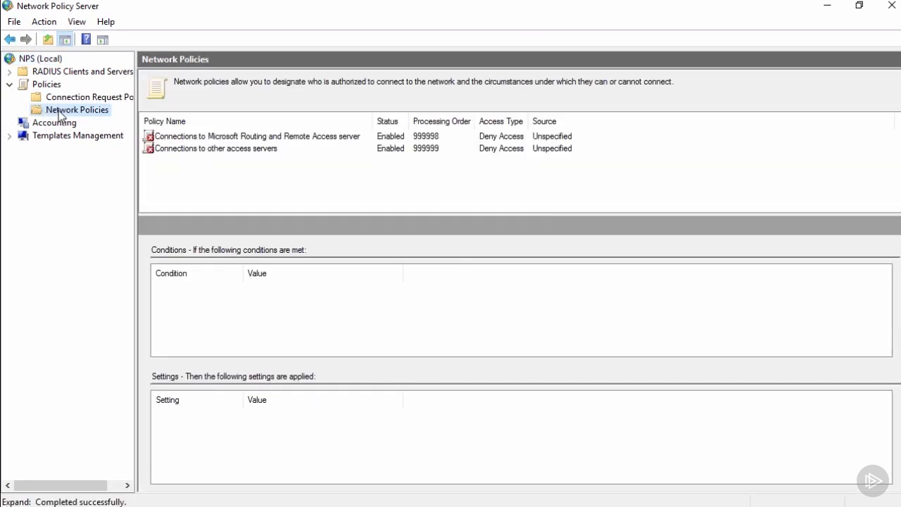
Start a new network policy named "Allow Inbound Hfx VPN Connections" with the access server type Remote Access Server(VPN-Dial up).
{"action": "right_click", "coordinate": [60, 115]}
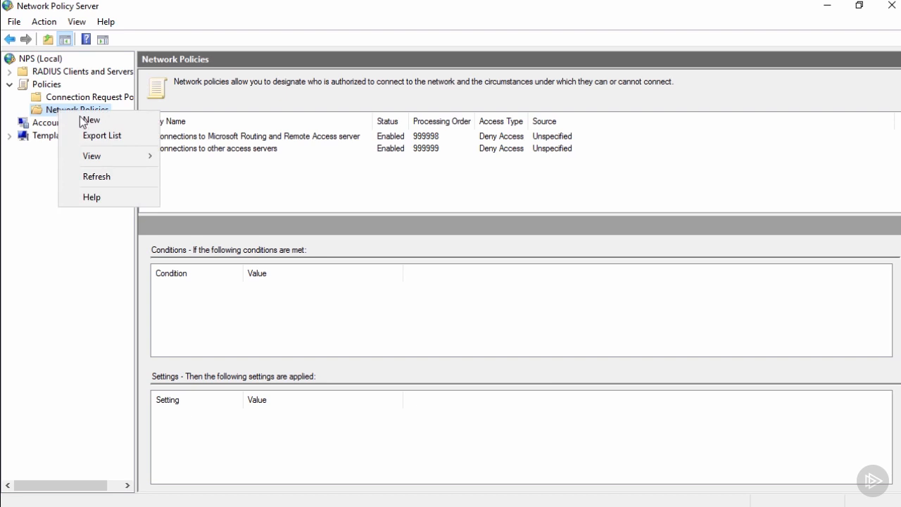
{"action": "left_click", "coordinate": [81, 119]}
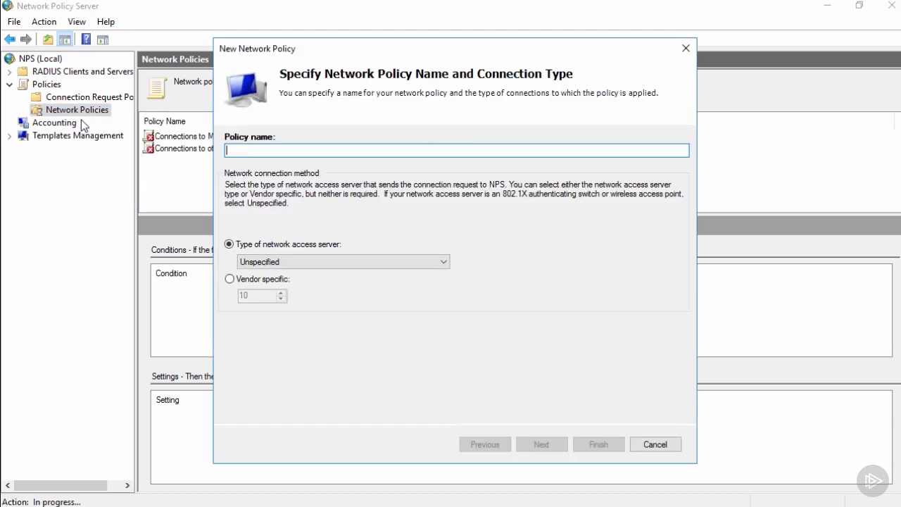
{"action": "type", "text": "All"}
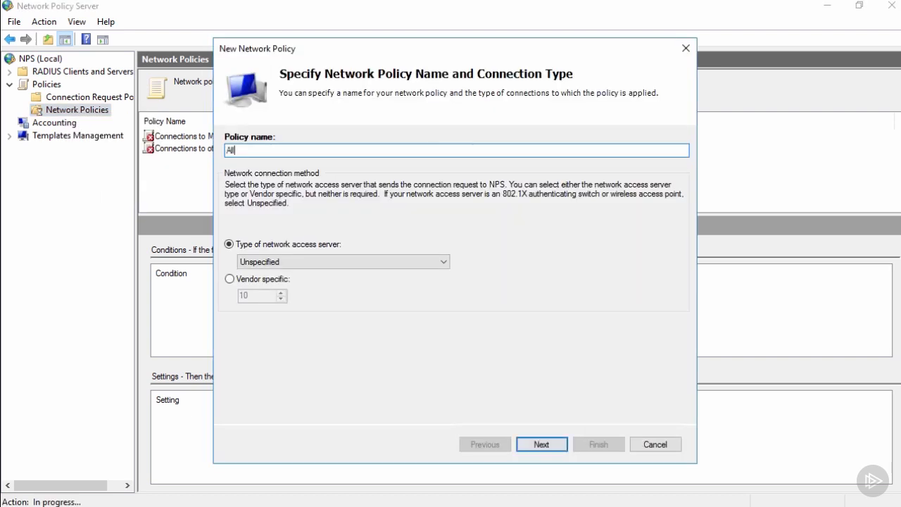
{"action": "type", "text": "ow Inbound Hfx VPN Connections"}
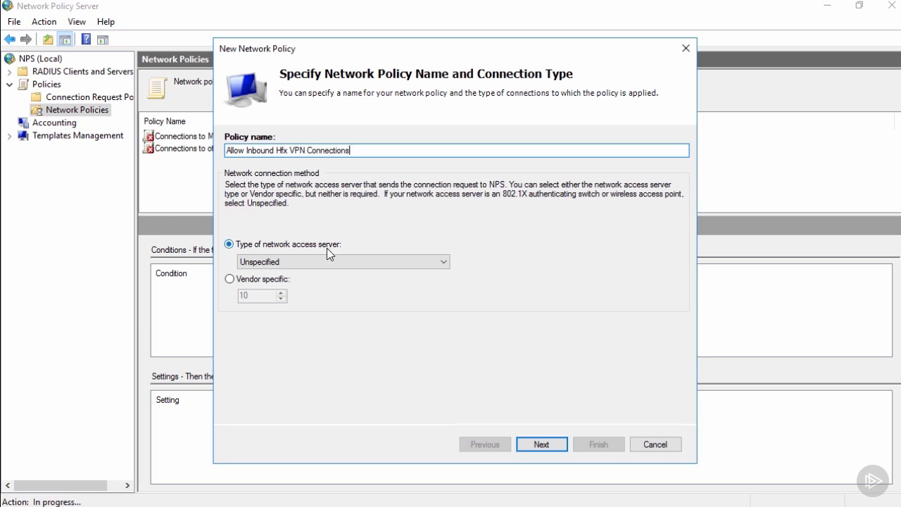
{"action": "left_click", "coordinate": [446, 262]}
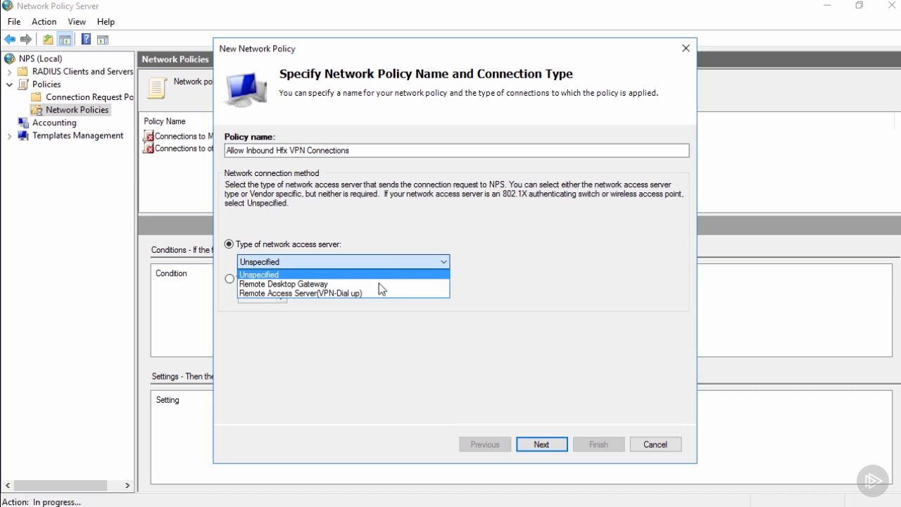
{"action": "left_click", "coordinate": [371, 294]}
{"action": "left_click", "coordinate": [538, 444]}
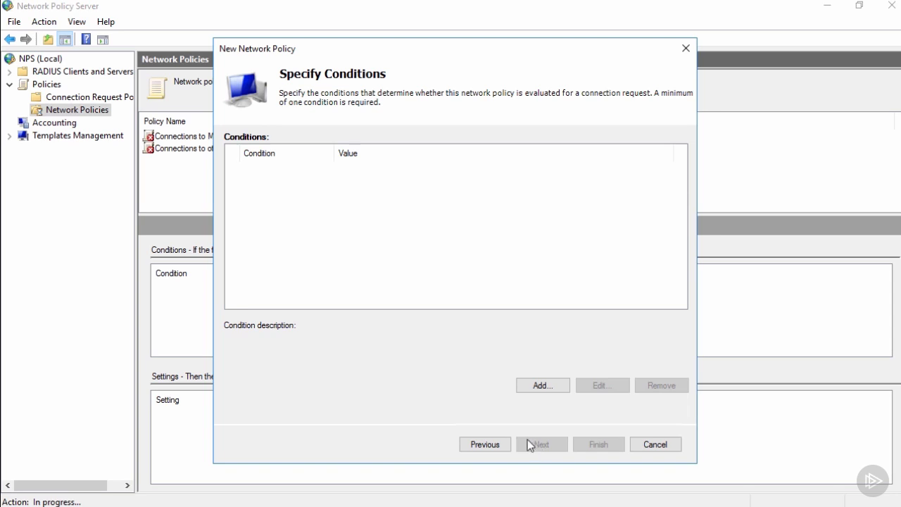
Add a User Groups condition to the policy requiring membership of FAKEDOMAIN1\Halifax_VPN_Users.
{"action": "left_click", "coordinate": [539, 386]}
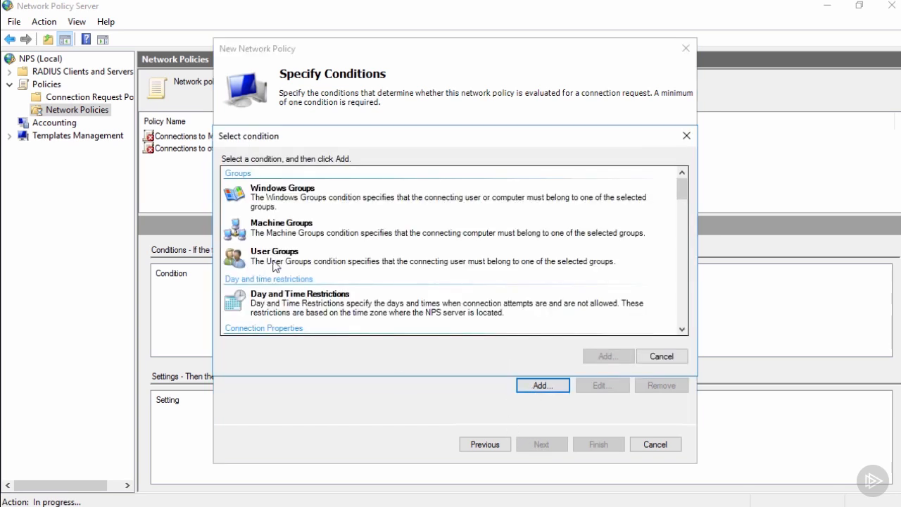
{"action": "left_click", "coordinate": [284, 256]}
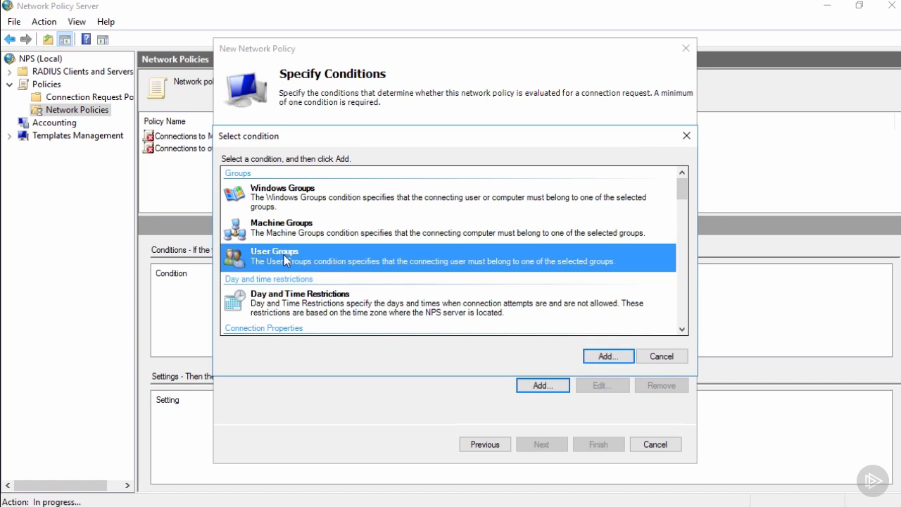
{"action": "left_click", "coordinate": [597, 355]}
{"action": "left_click", "coordinate": [455, 315]}
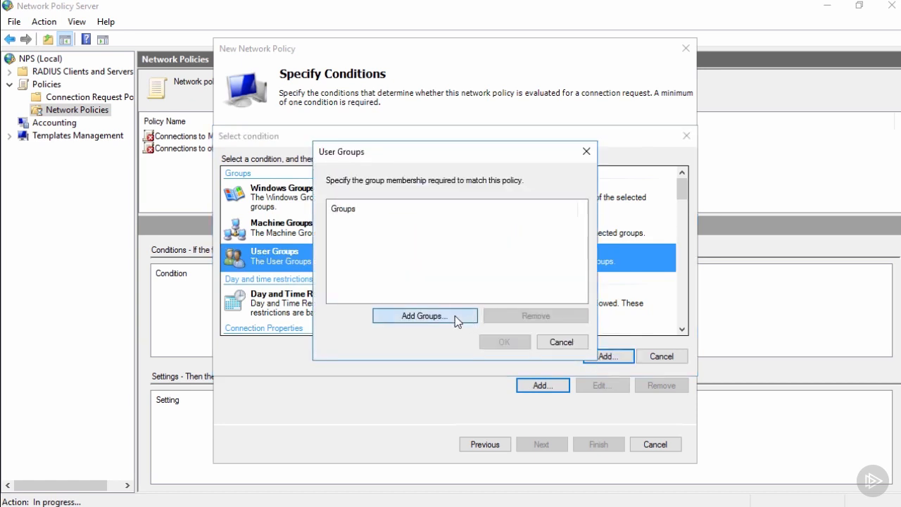
{"action": "type", "text": "hali"}
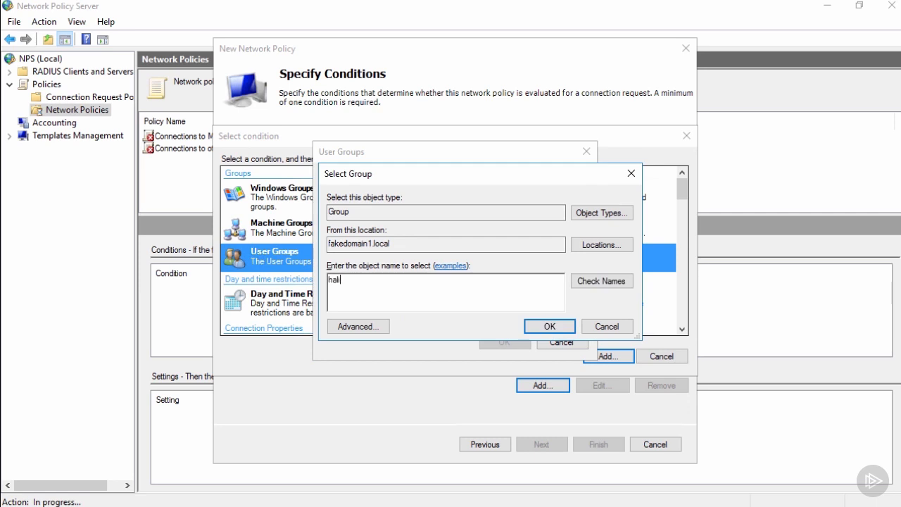
{"action": "type", "text": "fax"}
{"action": "key", "text": "Return"}
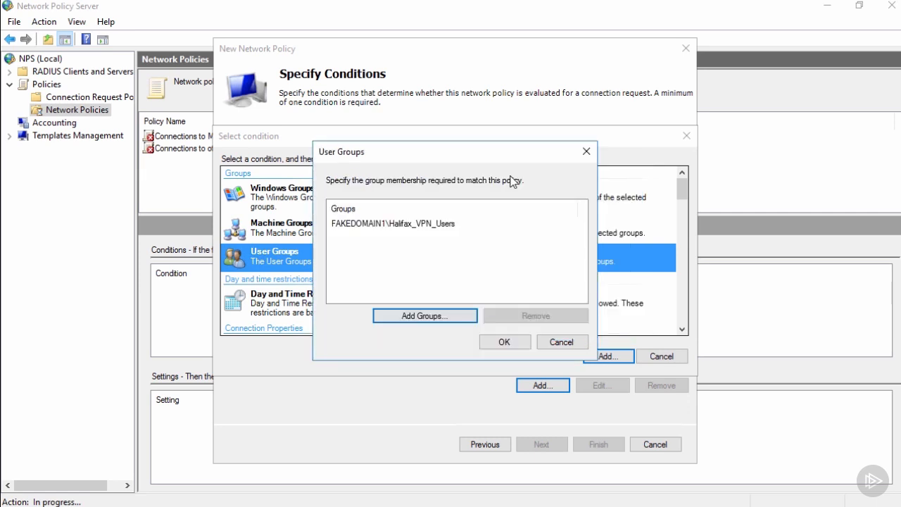
{"action": "left_click", "coordinate": [496, 341]}
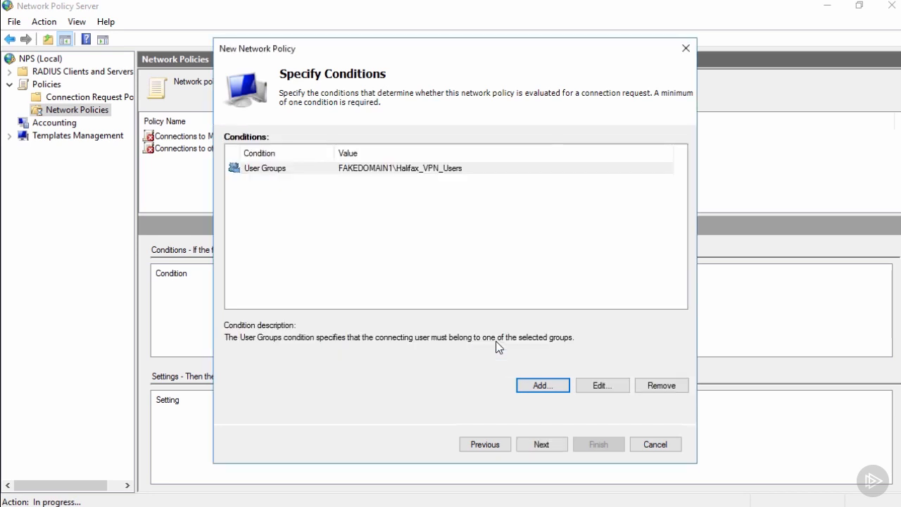
Accept Access granted, review the available EAP types without adding one, and keep the default authentication methods.
{"action": "left_click", "coordinate": [539, 444]}
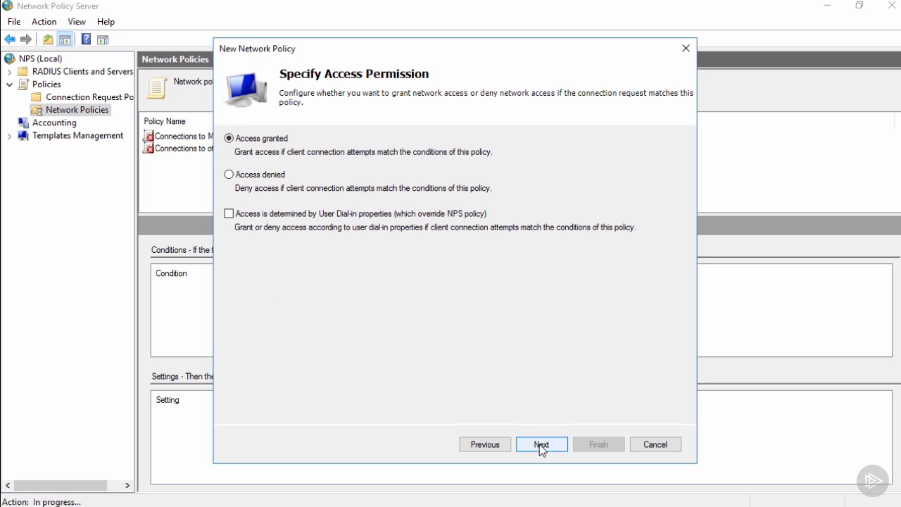
{"action": "left_click", "coordinate": [539, 444]}
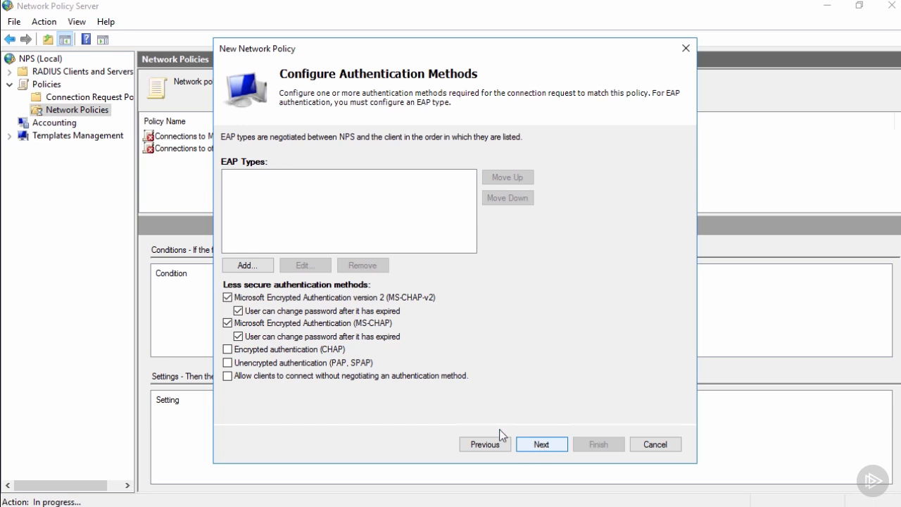
{"action": "left_click", "coordinate": [256, 266]}
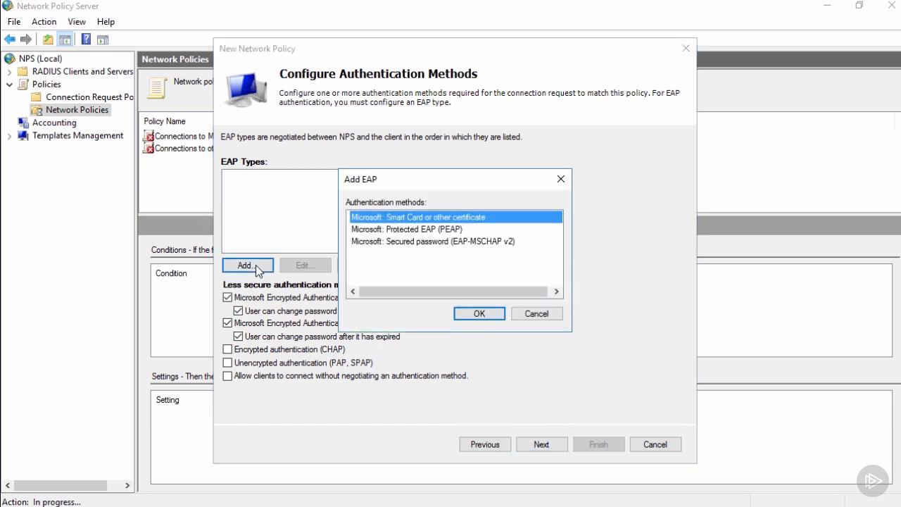
{"action": "left_click", "coordinate": [543, 316]}
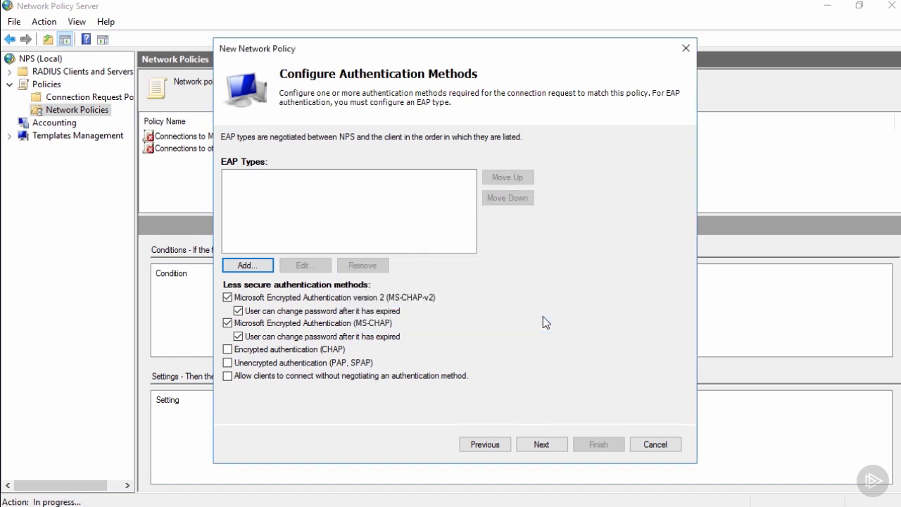
{"action": "left_click", "coordinate": [545, 445]}
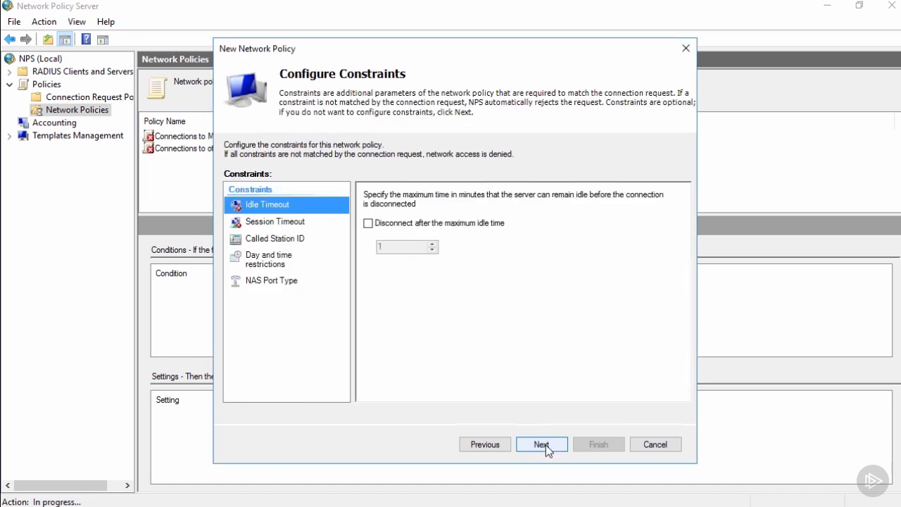
Enable disconnection after the maximum idle time and set the maximum session time to 60 minutes.
{"action": "left_click", "coordinate": [368, 224]}
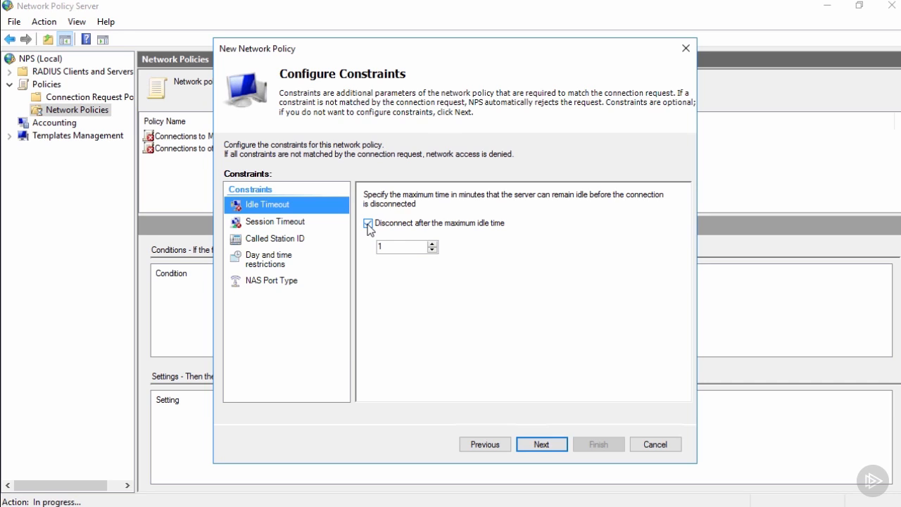
{"action": "left_click_drag", "start_coordinate": [395, 251], "coordinate": [371, 252]}
{"action": "left_click", "coordinate": [296, 222]}
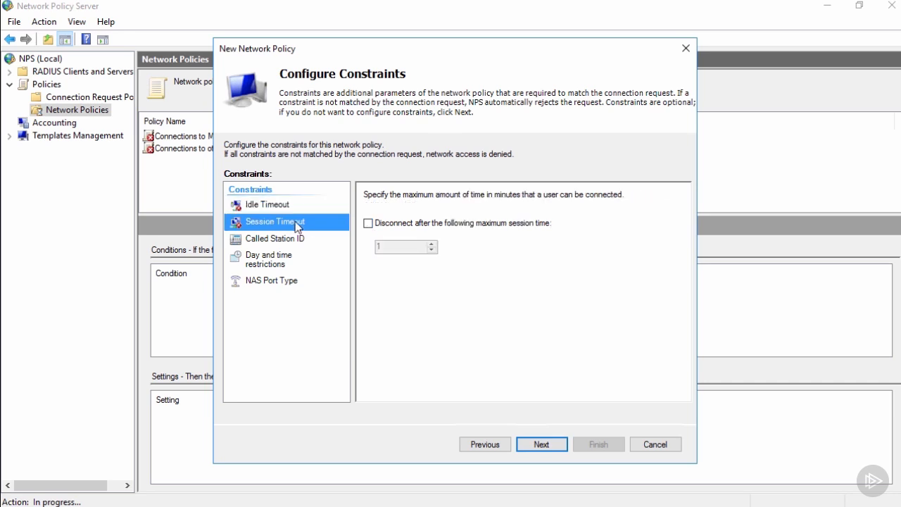
{"action": "left_click", "coordinate": [369, 226]}
{"action": "left_click_drag", "start_coordinate": [396, 246], "coordinate": [370, 247]}
{"action": "type", "text": "60"}
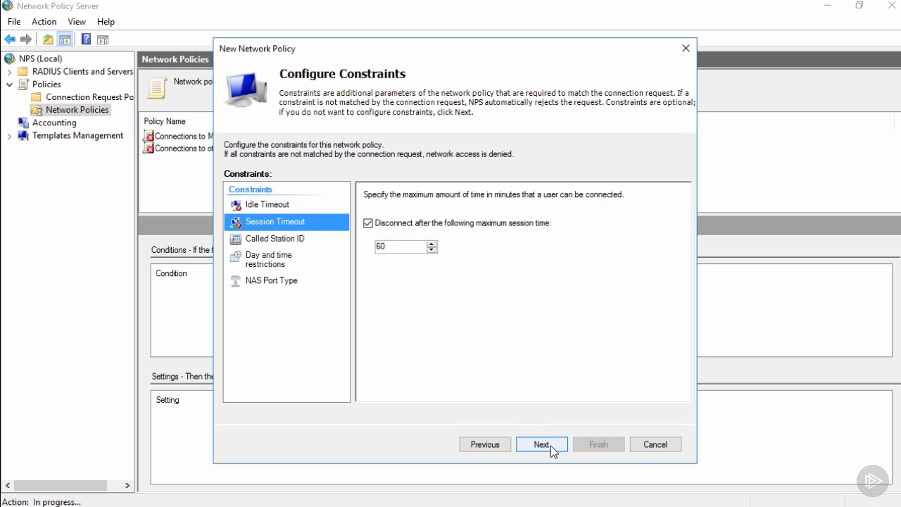
Review the day and time restrictions, keep the default policy settings, and finish creating the network policy.
{"action": "left_click", "coordinate": [282, 261]}
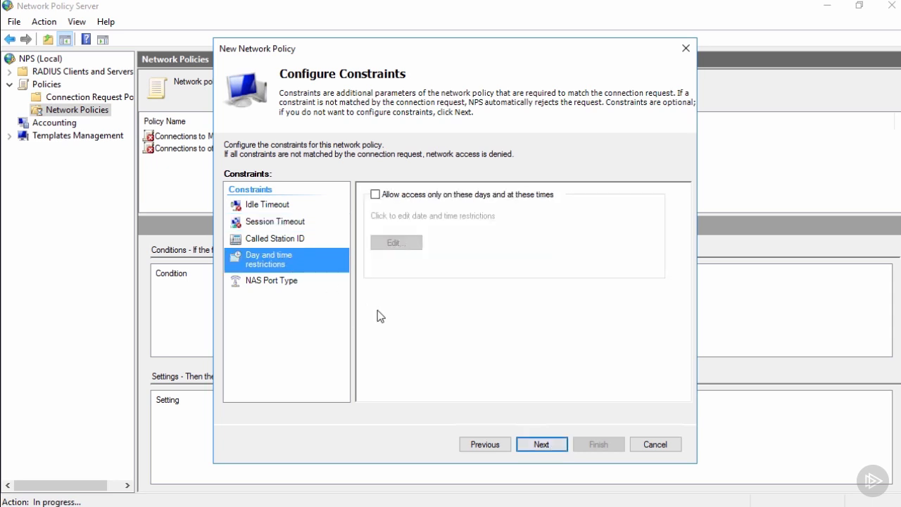
{"action": "left_click", "coordinate": [540, 442]}
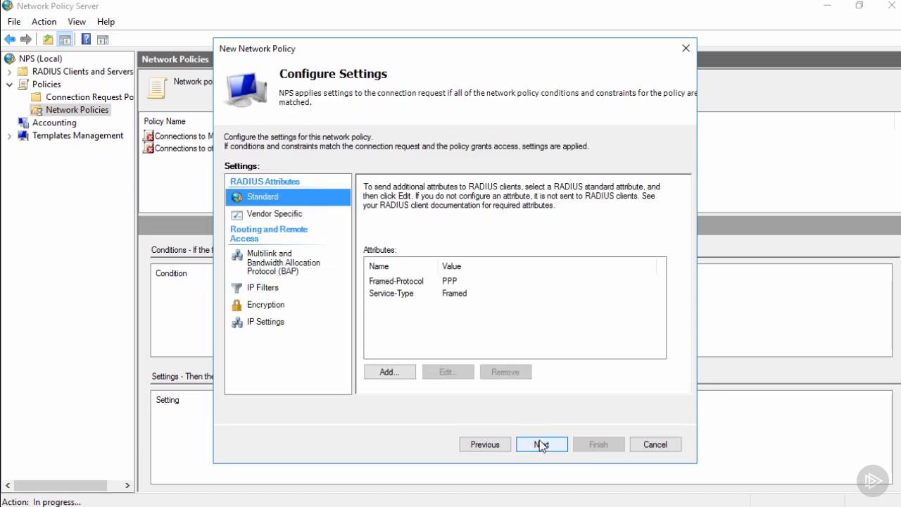
{"action": "left_click", "coordinate": [542, 444]}
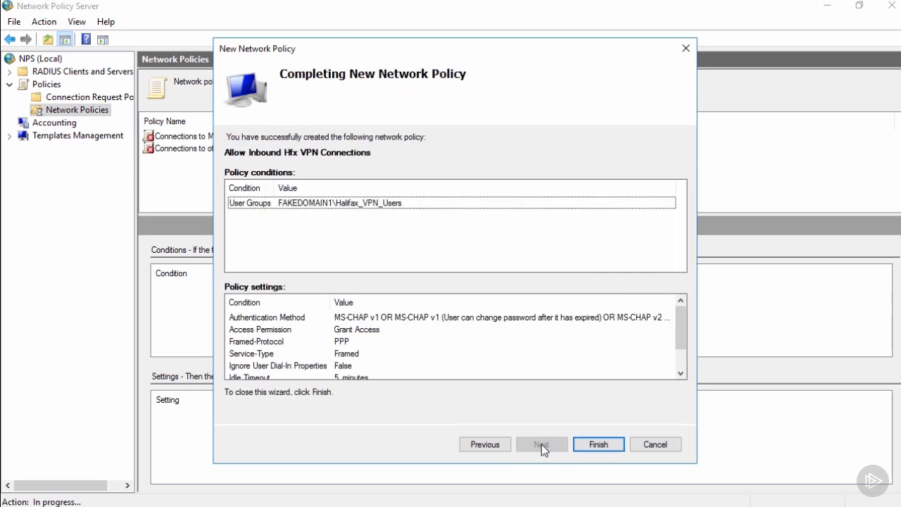
{"action": "left_click", "coordinate": [598, 448]}
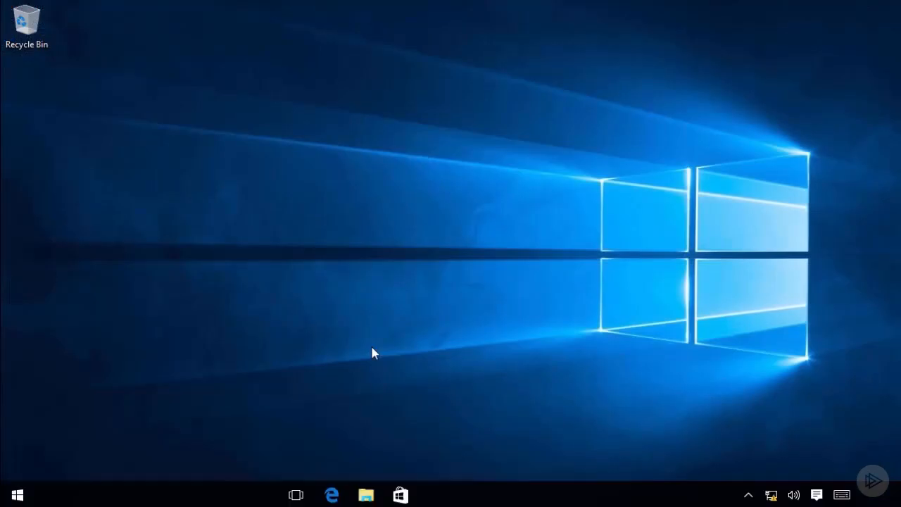
On the Windows 10 client, open Command Prompt and run ipconfig to examine the IP configuration.
{"action": "key", "text": "super"}
{"action": "type", "text": "cmd"}
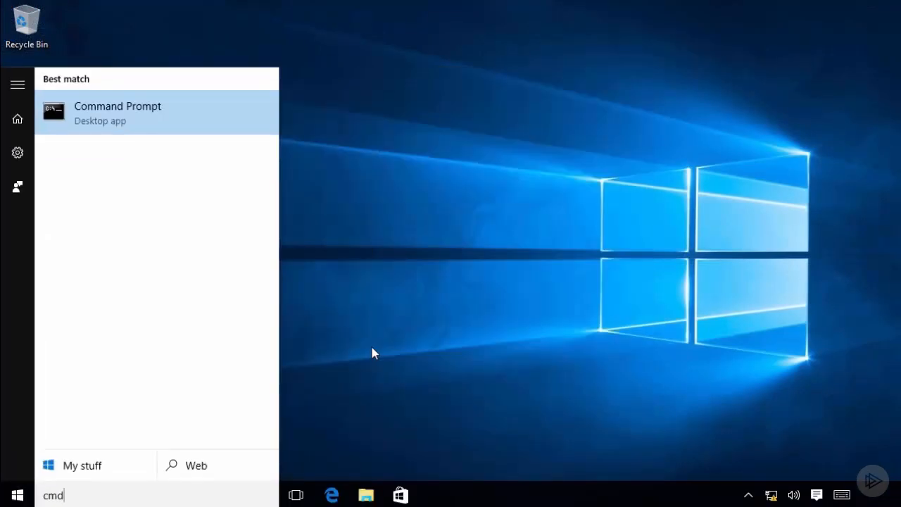
{"action": "key", "text": "Return"}
{"action": "type", "text": "ipconfig"}
{"action": "key", "text": "Return"}
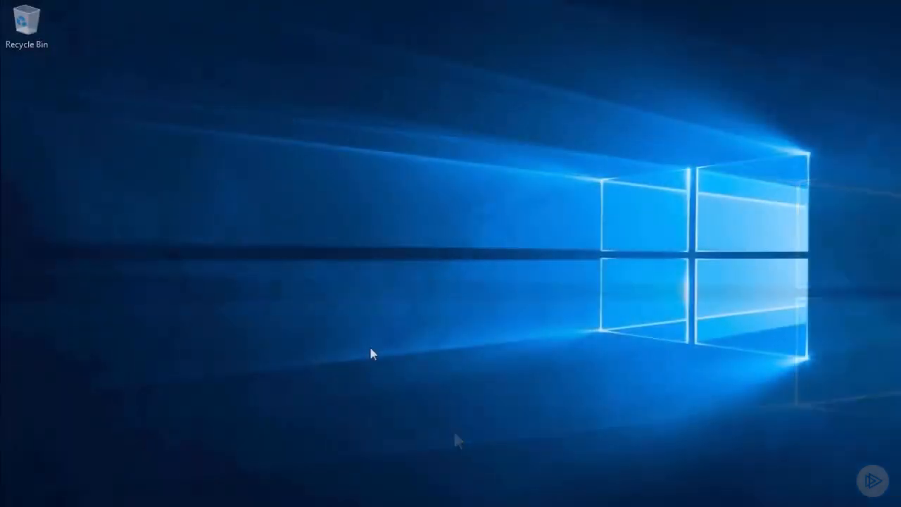
From Network and Sharing Center, start a workplace VPN connection over the Internet and postpone setting up the Internet connection.
{"action": "key", "text": "super"}
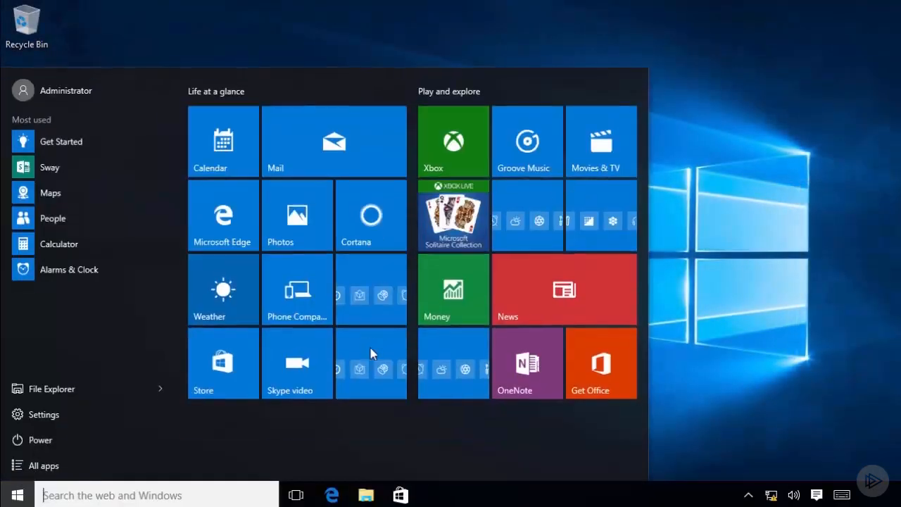
{"action": "type", "text": "network"}
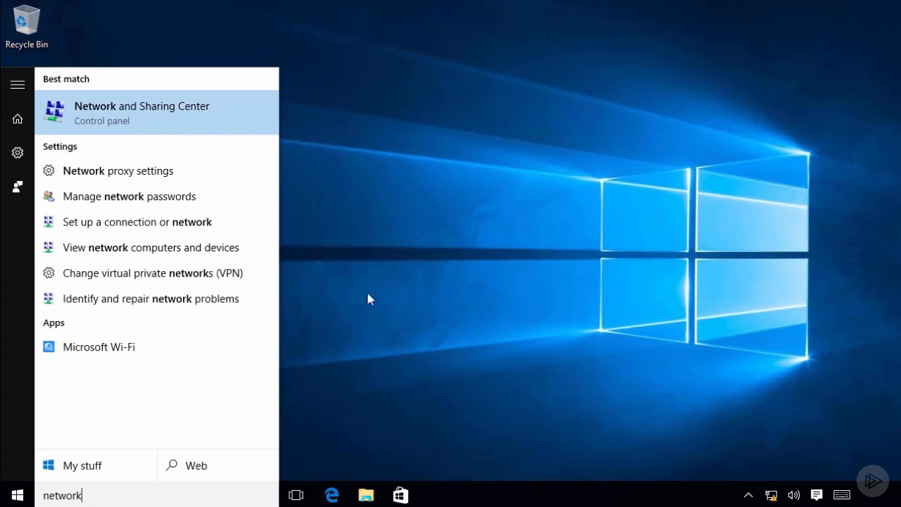
{"action": "left_click", "coordinate": [175, 114]}
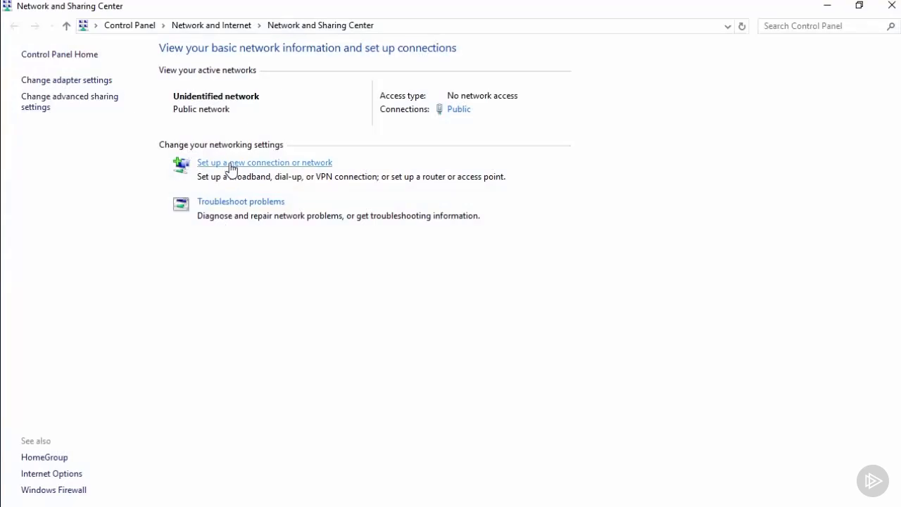
{"action": "left_click", "coordinate": [231, 163]}
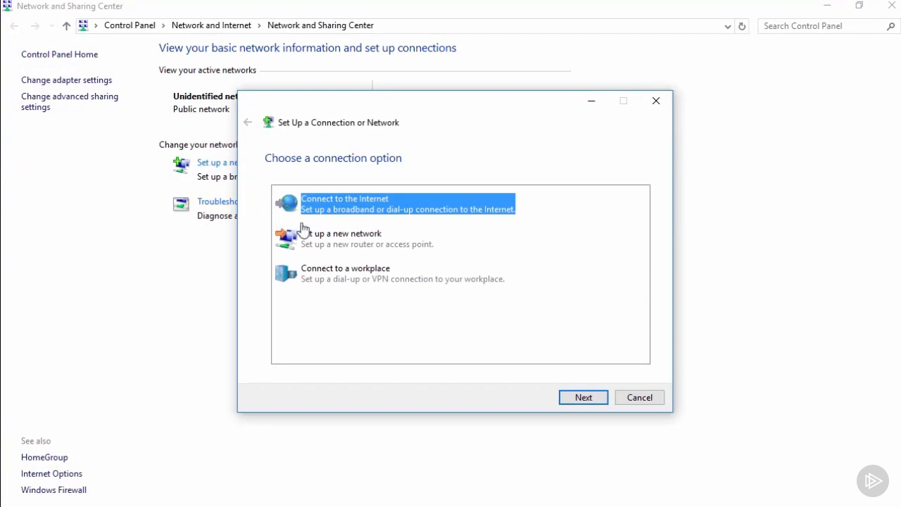
{"action": "left_click", "coordinate": [327, 280]}
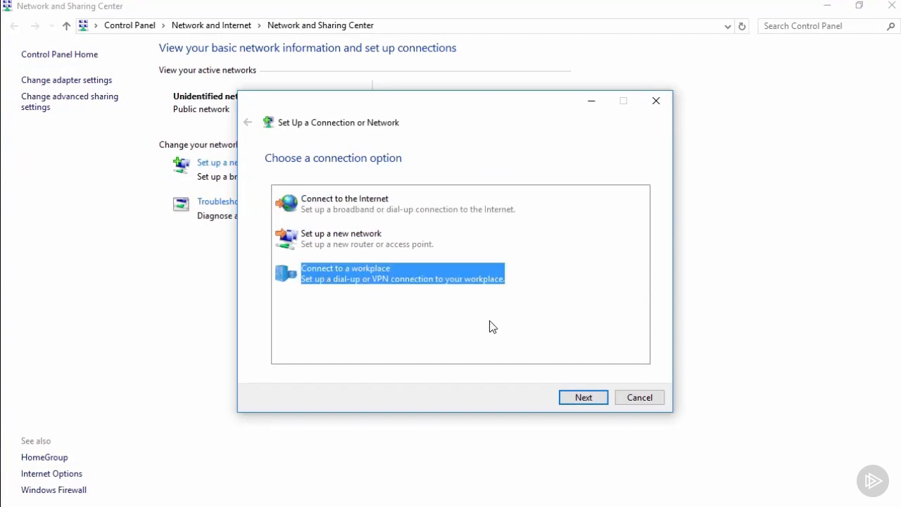
{"action": "left_click", "coordinate": [582, 398]}
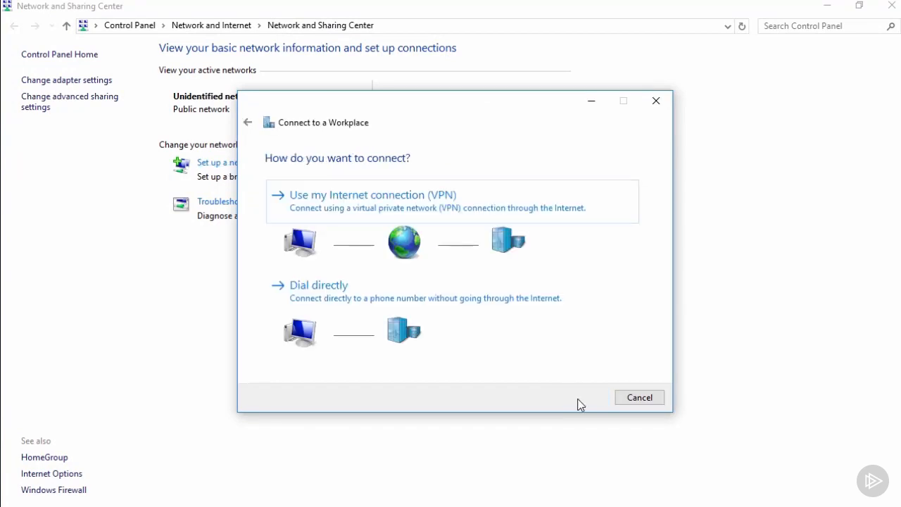
{"action": "left_click", "coordinate": [391, 203]}
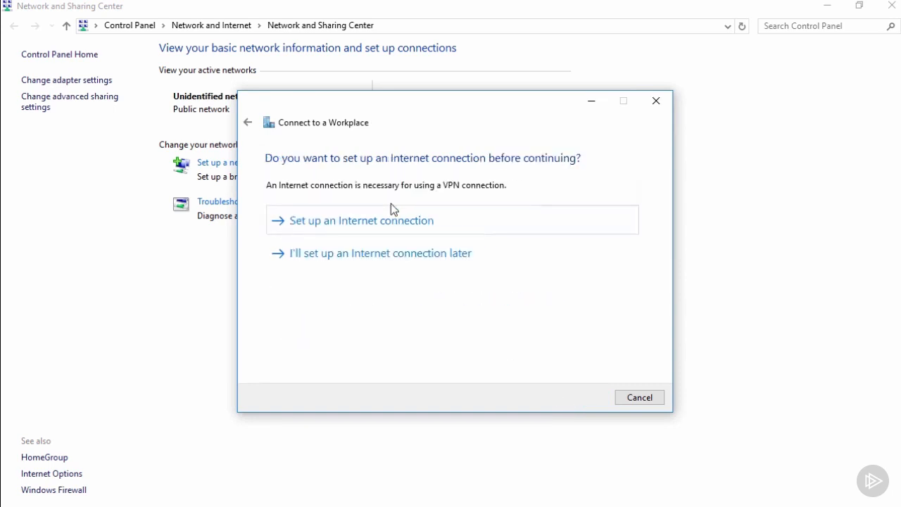
{"action": "left_click", "coordinate": [384, 257]}
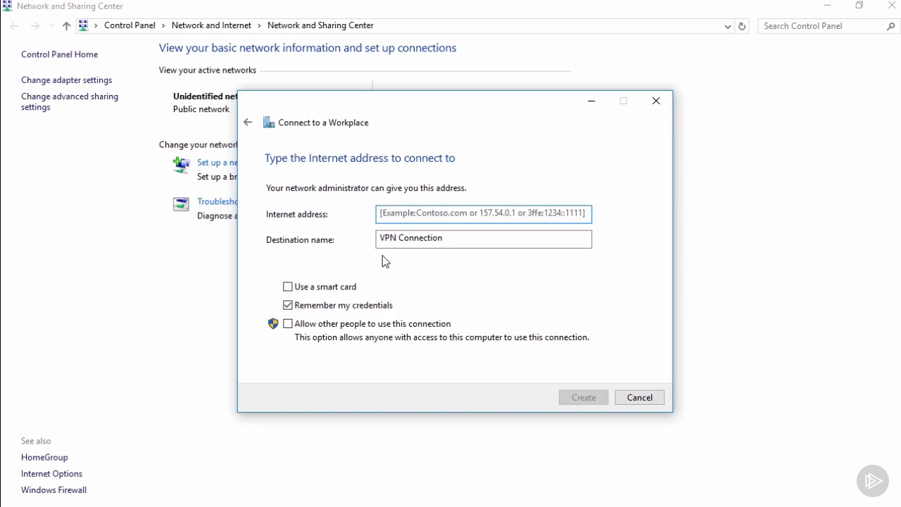
Create the connection with Internet address 200.1.1.1 and destination name Work VPN, without remembering credentials.
{"action": "type", "text": "200.1.1.1"}
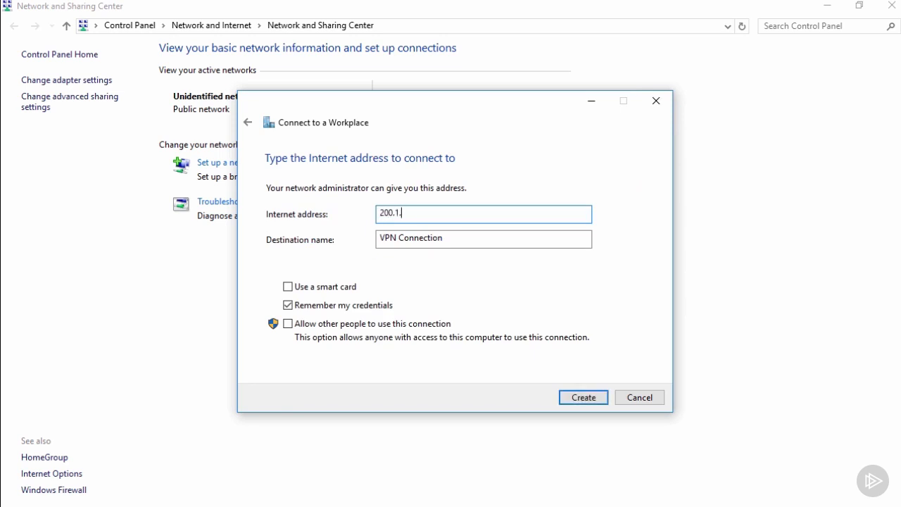
{"action": "left_click", "coordinate": [444, 239]}
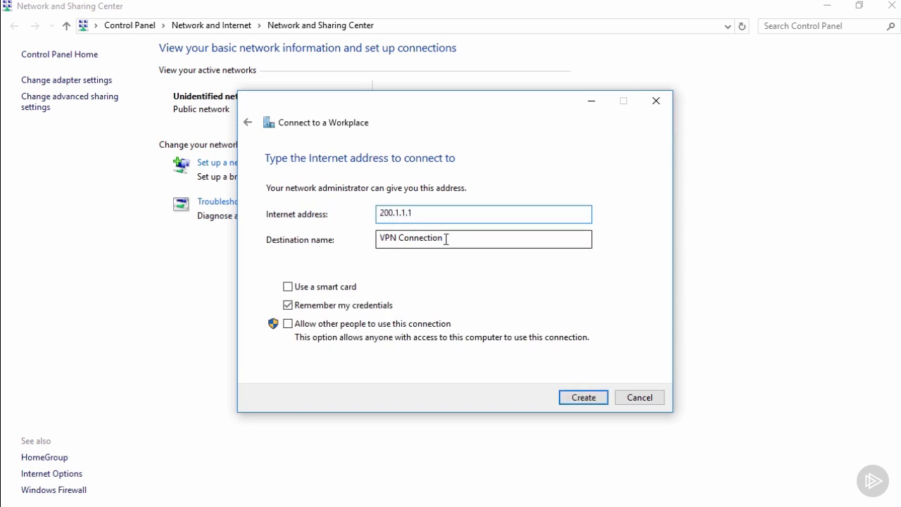
{"action": "left_click_drag", "start_coordinate": [436, 238], "coordinate": [370, 242]}
{"action": "type", "text": "W"}
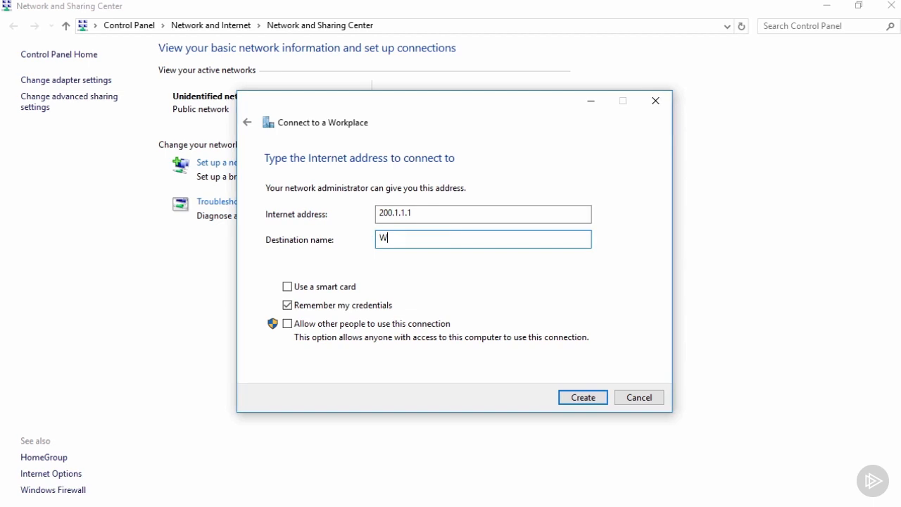
{"action": "type", "text": "ork VPN"}
{"action": "left_click", "coordinate": [287, 307]}
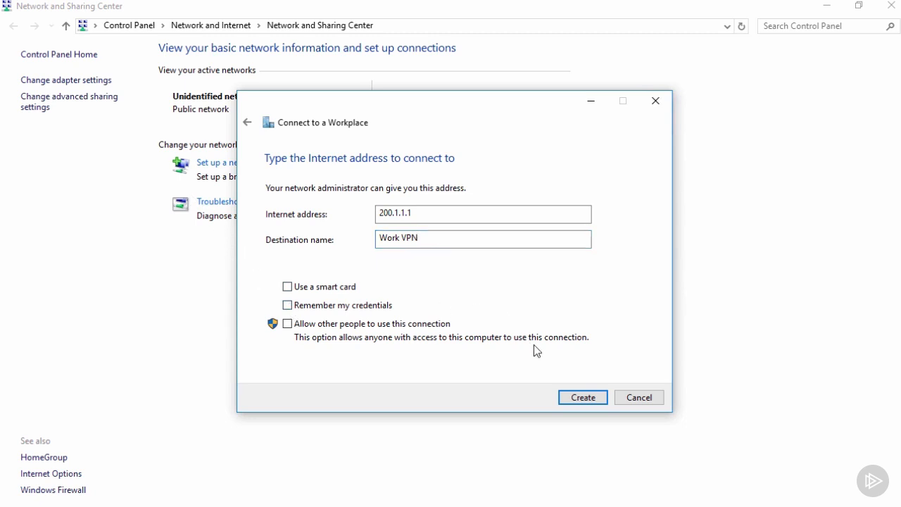
{"action": "left_click", "coordinate": [581, 398]}
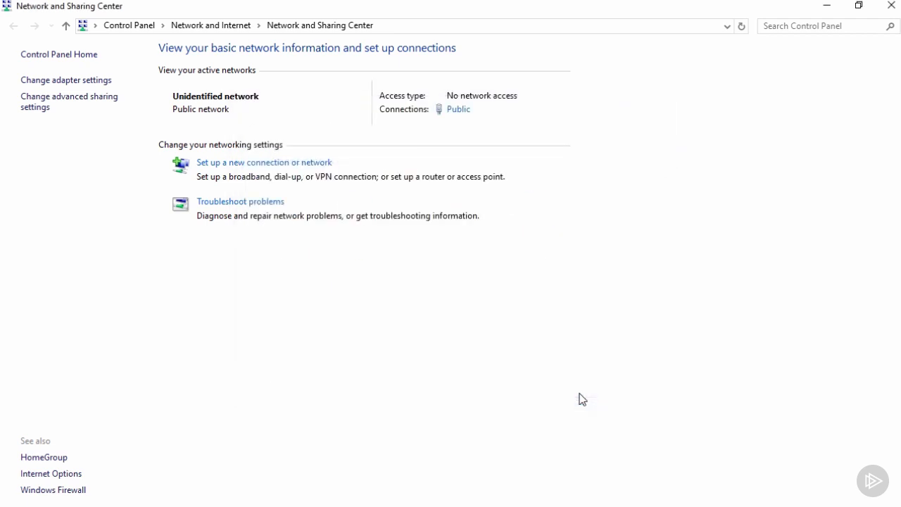
In the properties of the Work VPN adapter, set the VPN type to Layer 2 Tunneling Protocol with IPsec (L2TP/IPsec).
{"action": "left_click", "coordinate": [75, 83]}
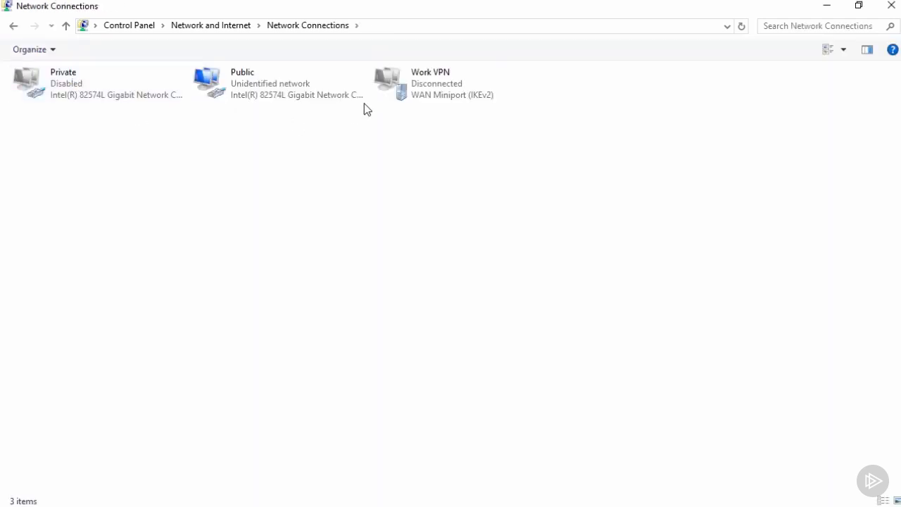
{"action": "right_click", "coordinate": [419, 86]}
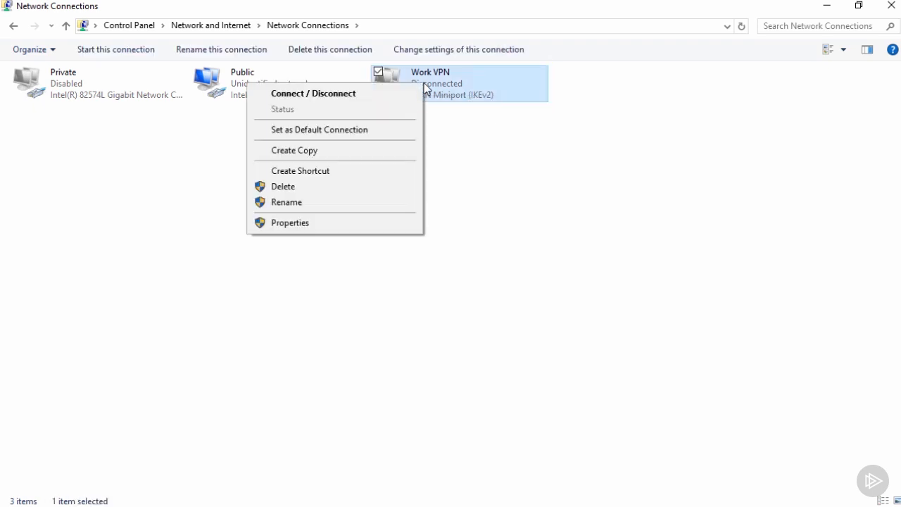
{"action": "left_click", "coordinate": [350, 223]}
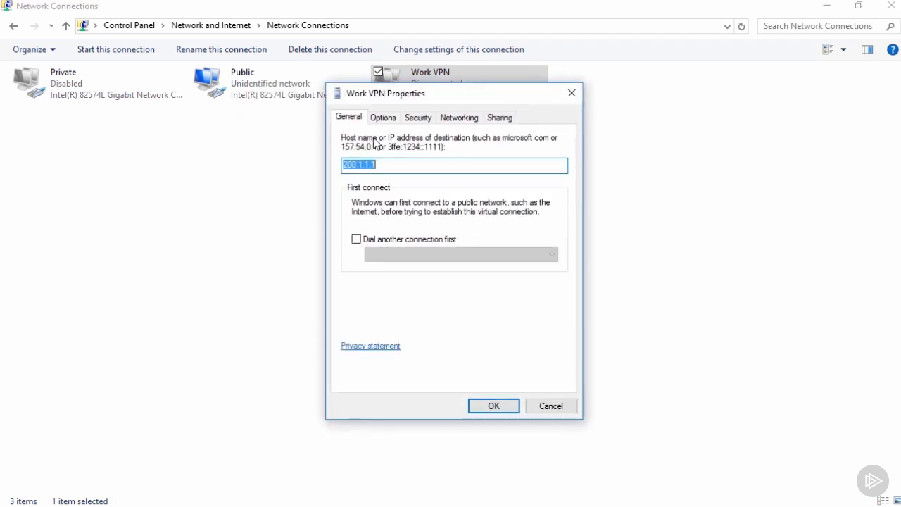
{"action": "left_click", "coordinate": [384, 117]}
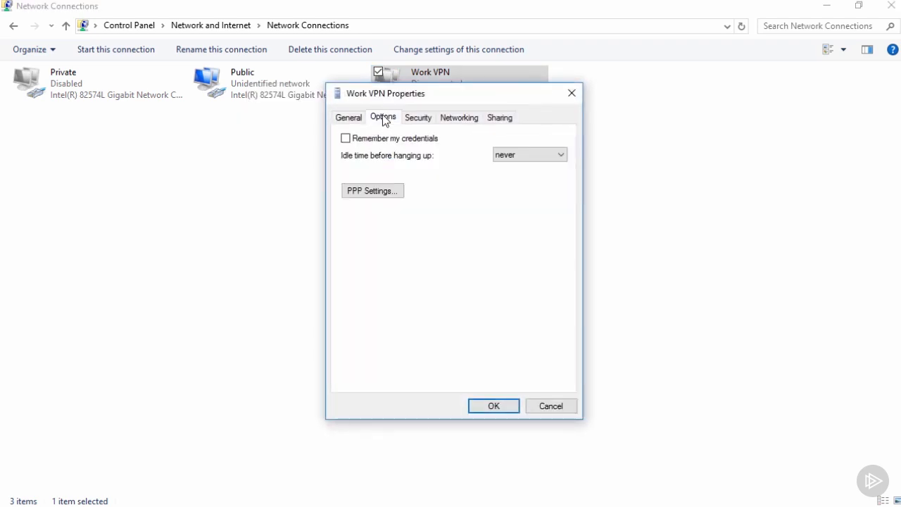
{"action": "left_click", "coordinate": [418, 118]}
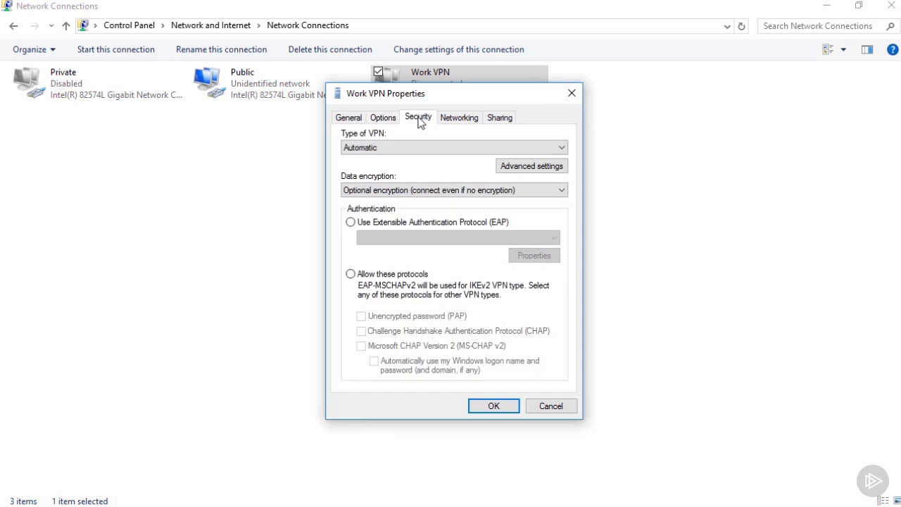
{"action": "left_click", "coordinate": [398, 149]}
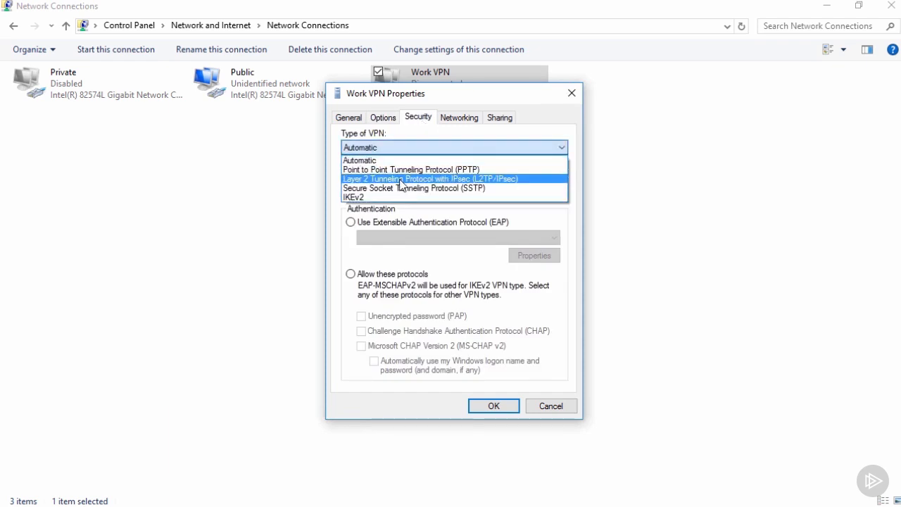
{"action": "left_click", "coordinate": [400, 179]}
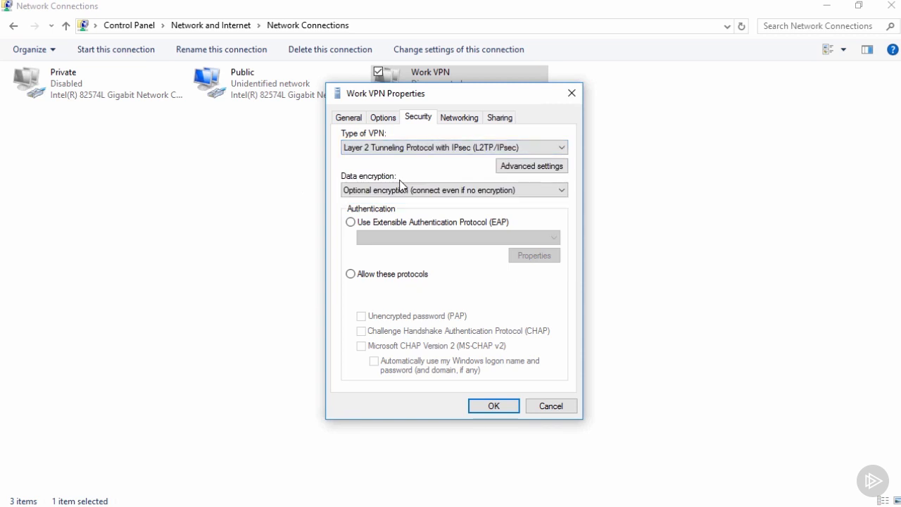
Use a preshared key for L2TP authentication, enter the key, and allow the listed protocols with Microsoft CHAP Version 2 (MS-CHAP v2).
{"action": "left_click", "coordinate": [510, 169]}
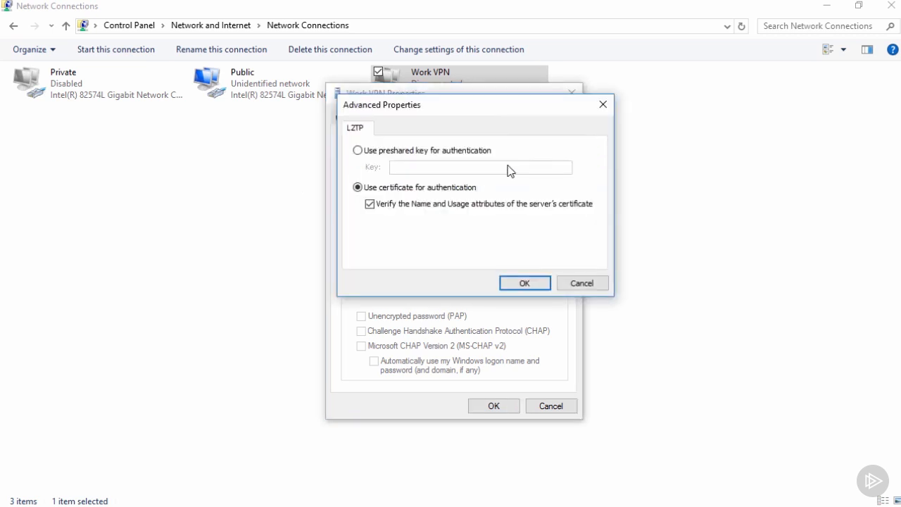
{"action": "left_click", "coordinate": [446, 150]}
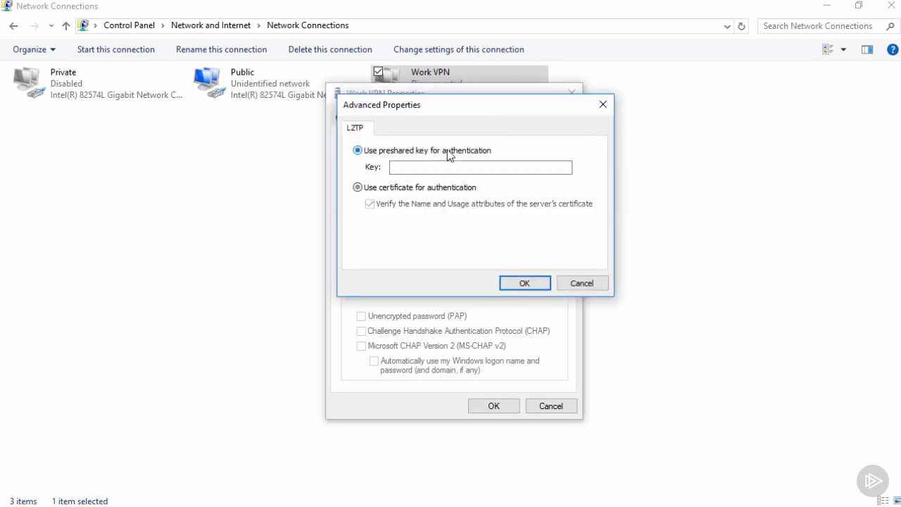
{"action": "left_click", "coordinate": [453, 167]}
{"action": "type", "text": "Pa$$w0rd"}
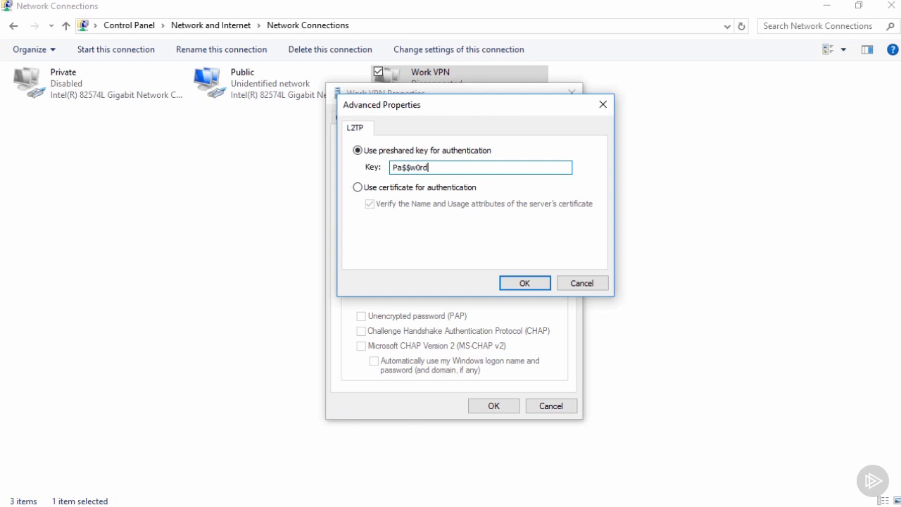
{"action": "left_click", "coordinate": [522, 282]}
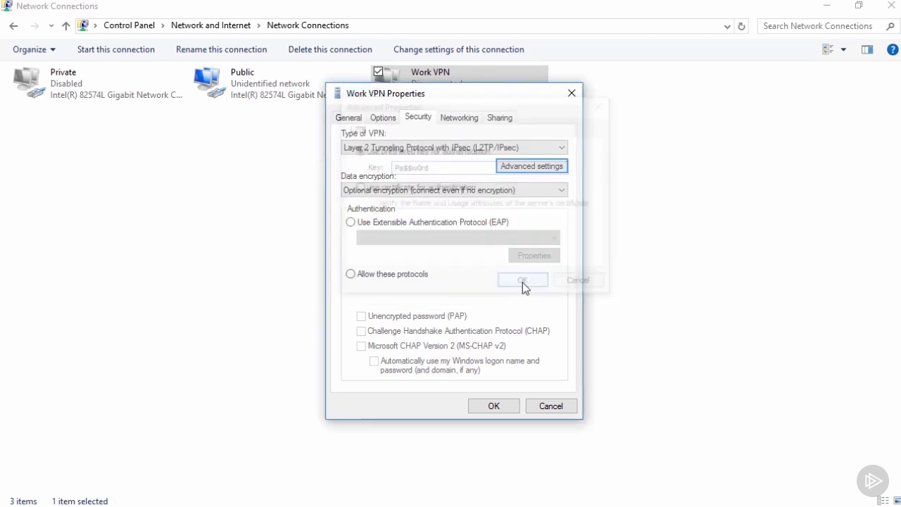
{"action": "left_click", "coordinate": [415, 280]}
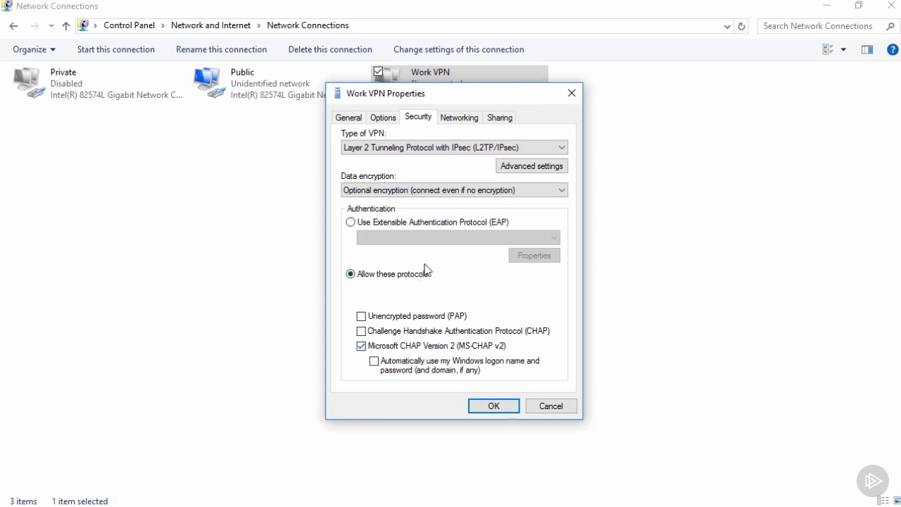
Disable IPv6 and File and Printer Sharing for Work VPN, keep the automatic IPv4 addressing, and save the connection properties.
{"action": "left_click", "coordinate": [454, 120]}
{"action": "left_click", "coordinate": [348, 152]}
{"action": "left_click", "coordinate": [347, 177]}
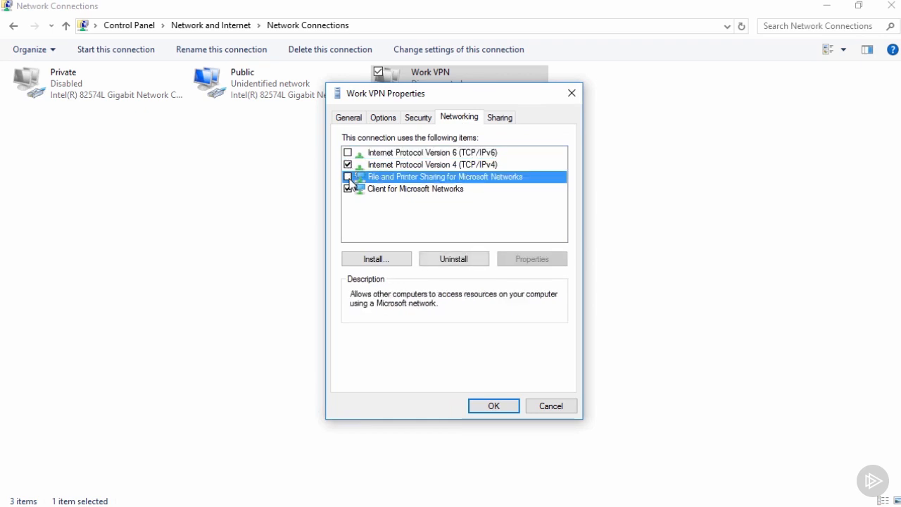
{"action": "double_click", "coordinate": [388, 165]}
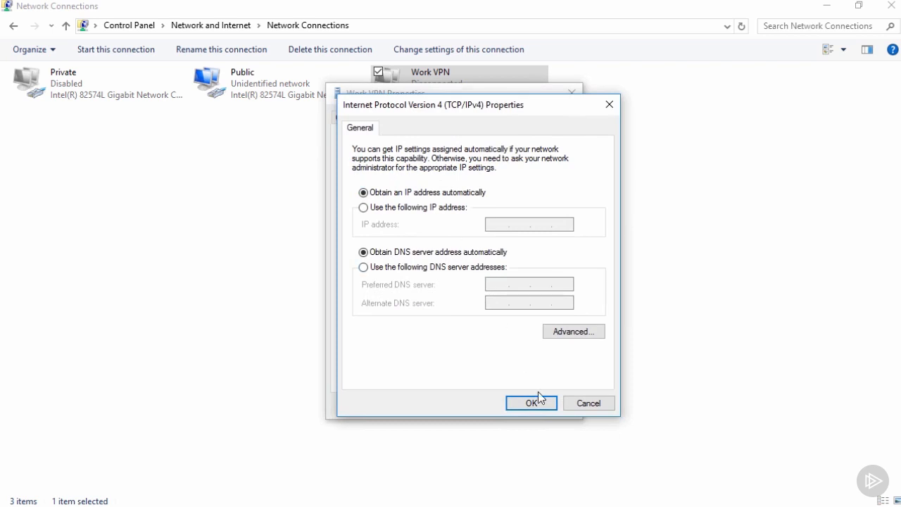
{"action": "left_click", "coordinate": [580, 402]}
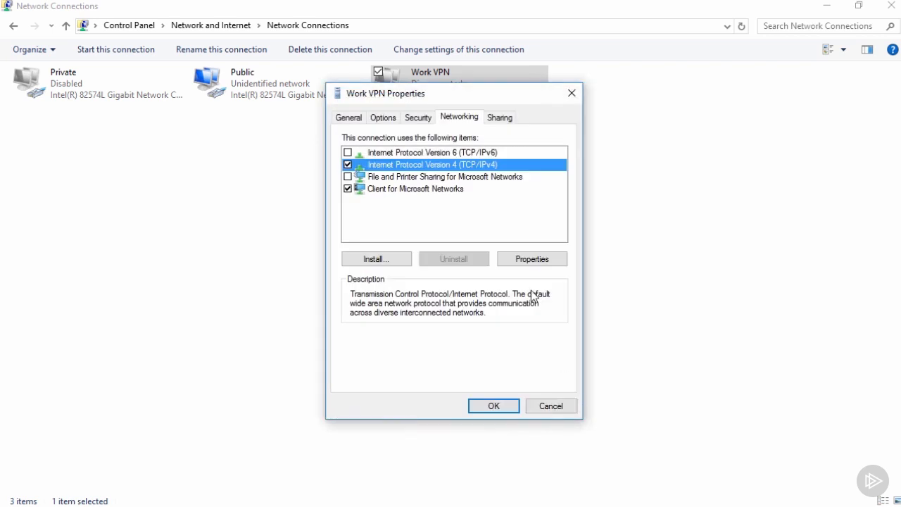
{"action": "left_click", "coordinate": [502, 408]}
Open the VPN settings from the Work VPN adapter, maximize the window, and expand the Work VPN entry.
{"action": "double_click", "coordinate": [436, 90]}
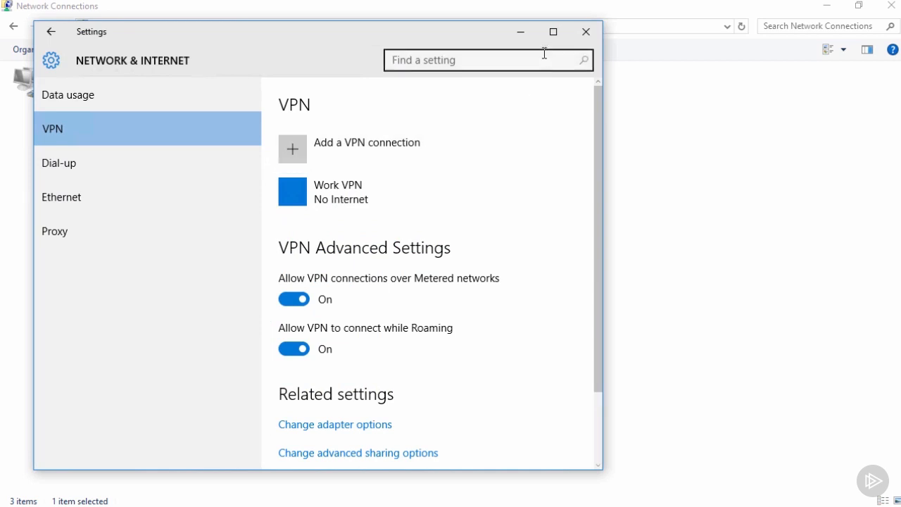
{"action": "left_click", "coordinate": [553, 32]}
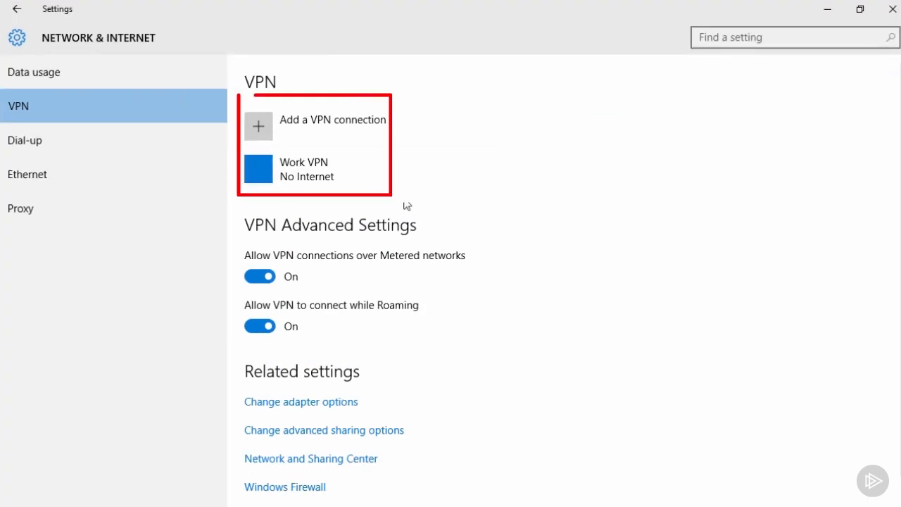
{"action": "left_click", "coordinate": [380, 181]}
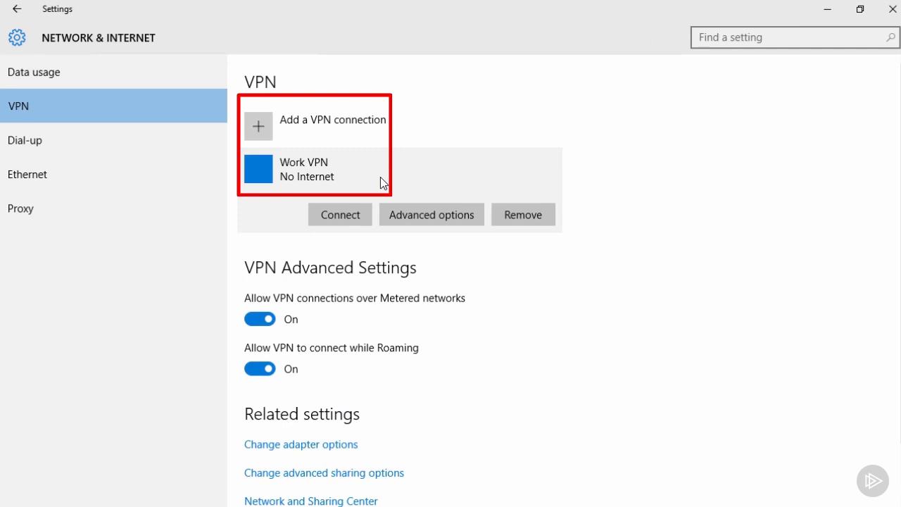
Review the advanced options of Work VPN, including its connection properties and proxy settings, and return to the VPN list.
{"action": "left_click", "coordinate": [398, 215]}
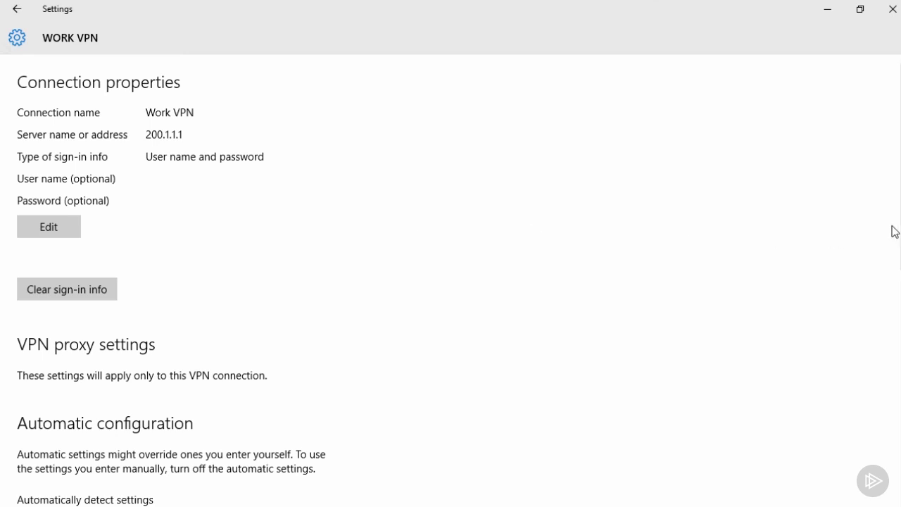
{"action": "scroll", "coordinate": [895, 231], "scroll_direction": "down", "scroll_amount": 1}
{"action": "scroll", "coordinate": [459, 283], "scroll_direction": "down", "scroll_amount": 5}
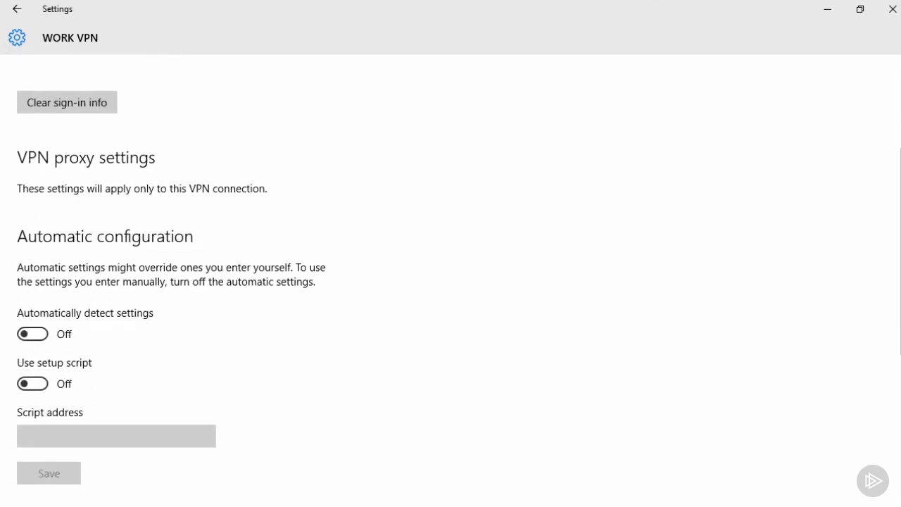
{"action": "scroll", "coordinate": [459, 283], "scroll_direction": "down", "scroll_amount": 1}
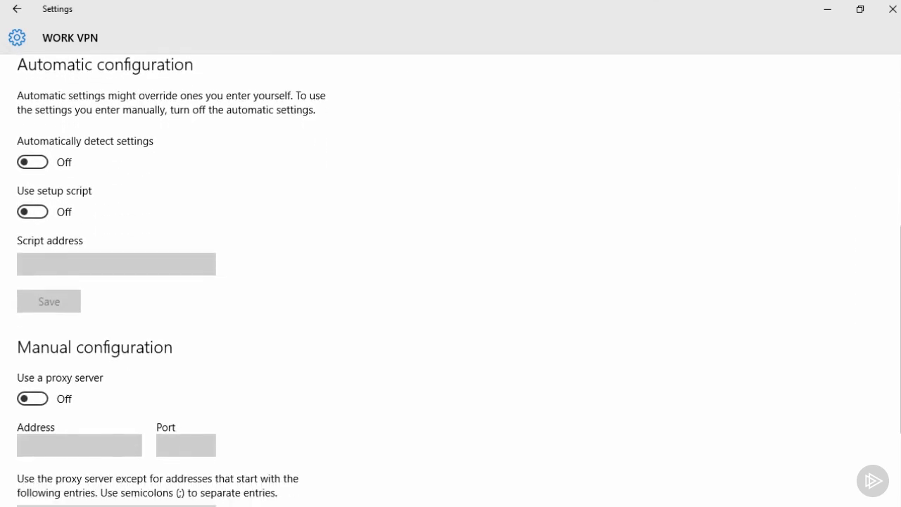
{"action": "scroll", "coordinate": [458, 283], "scroll_direction": "up", "scroll_amount": 3}
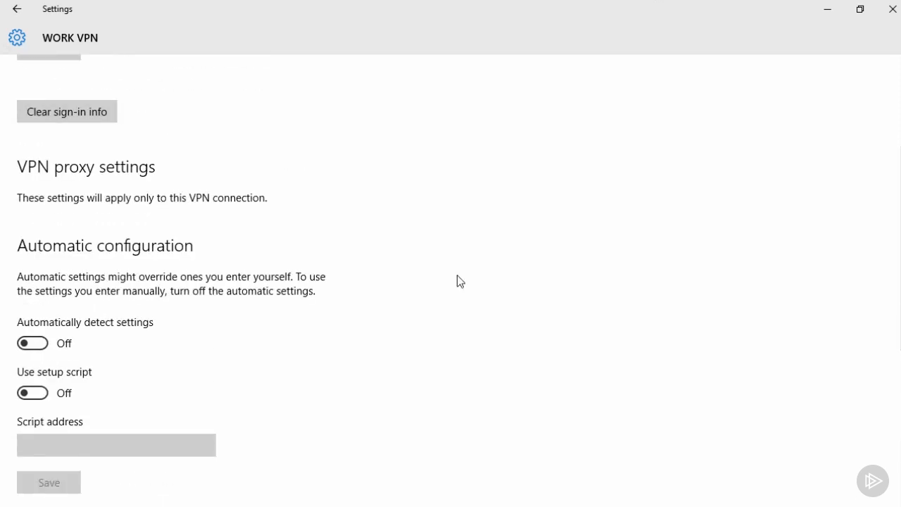
{"action": "left_click", "coordinate": [16, 10]}
Connect to Work VPN, signing in with user name uone and the account password.
{"action": "left_click", "coordinate": [319, 215]}
{"action": "type", "text": "uone"}
{"action": "key", "text": "Tab"}
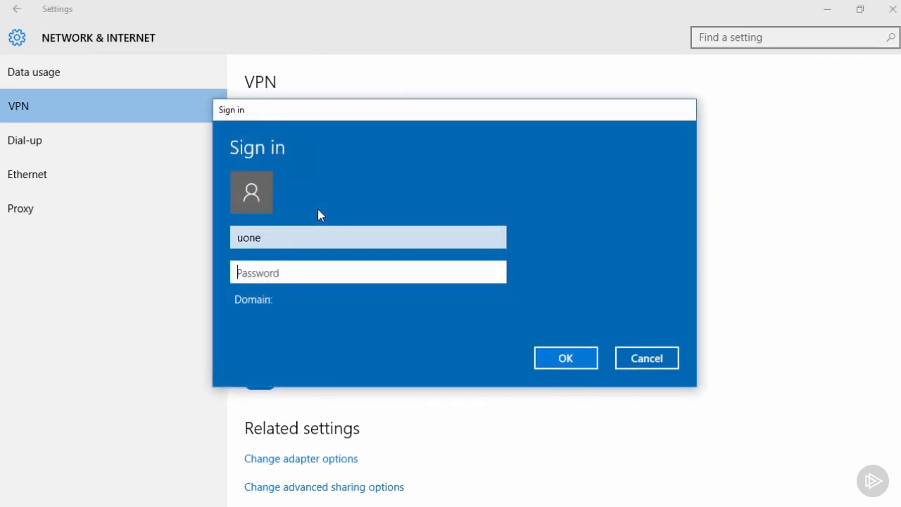
{"action": "type", "text": "*********"}
{"action": "key", "text": "Return"}
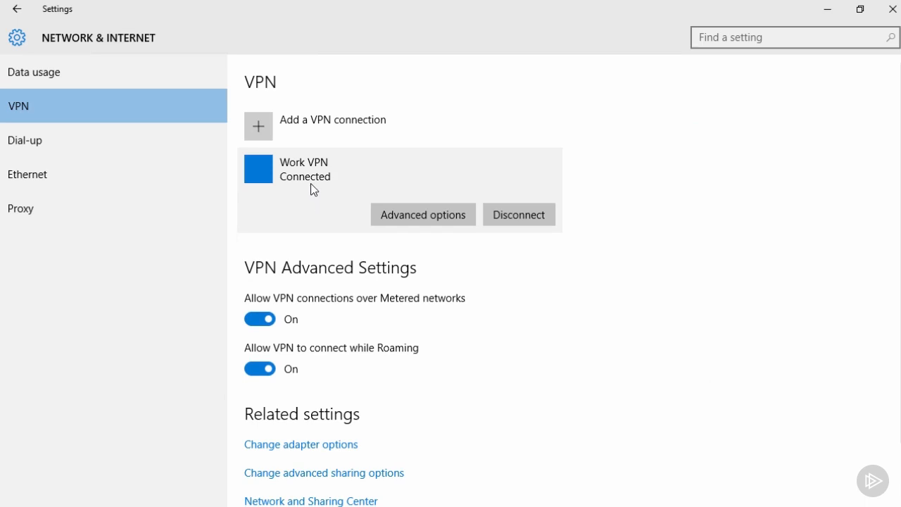
Open Command Prompt and run ipconfig to check the IP configuration of the Work VPN adapter.
{"action": "key", "text": "super"}
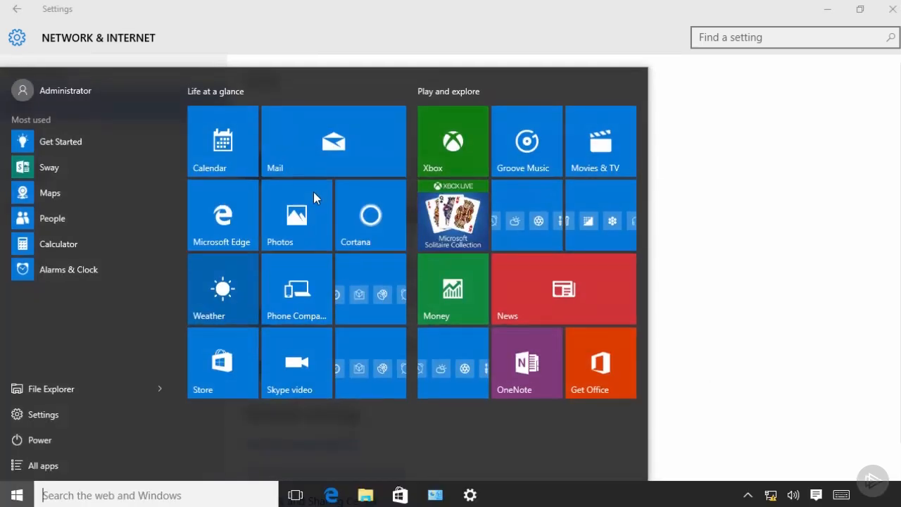
{"action": "type", "text": "cmd"}
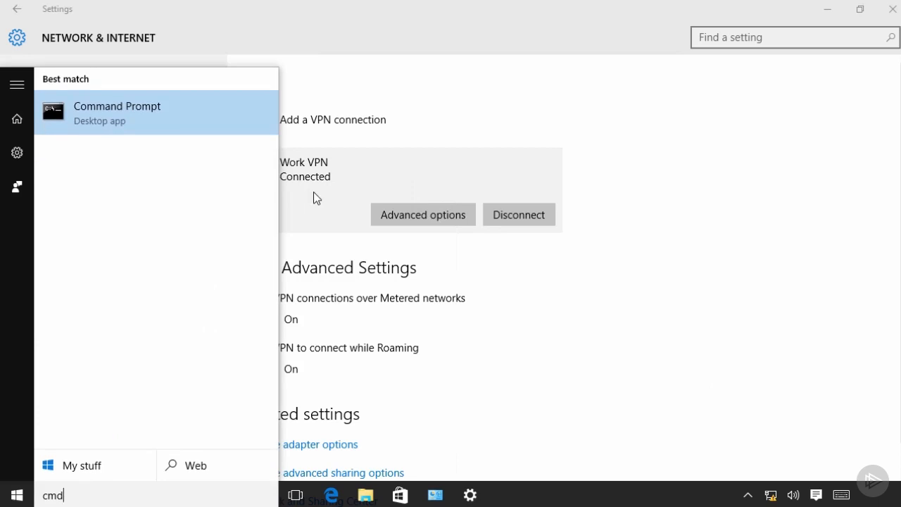
{"action": "key", "text": "Return"}
{"action": "type", "text": "ipconfi"}
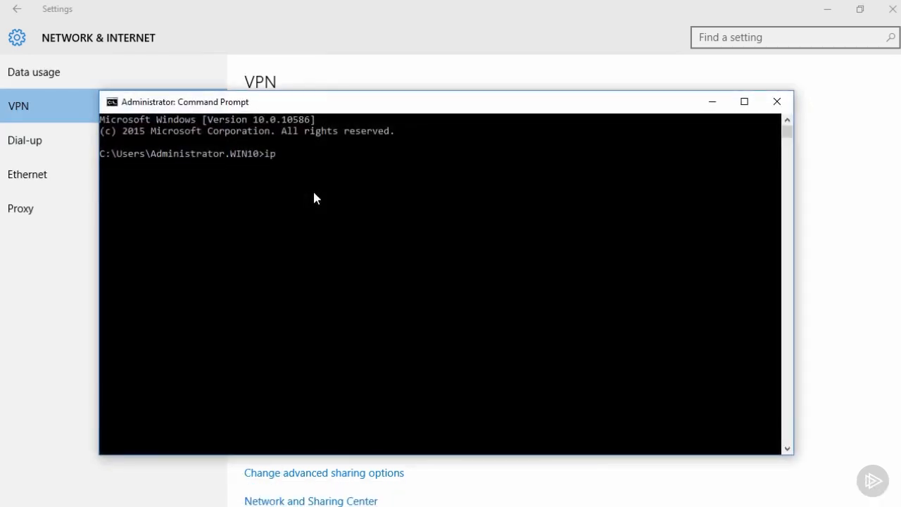
{"action": "type", "text": "g"}
{"action": "key", "text": "Return"}
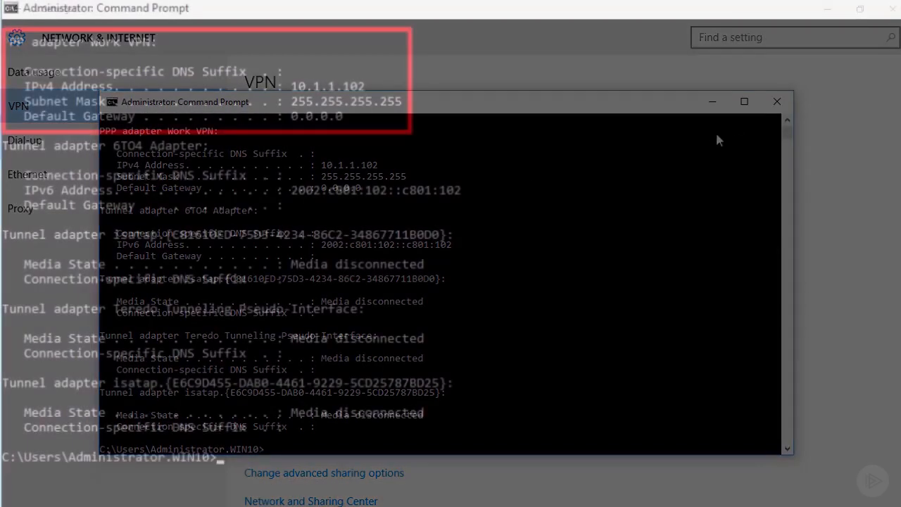